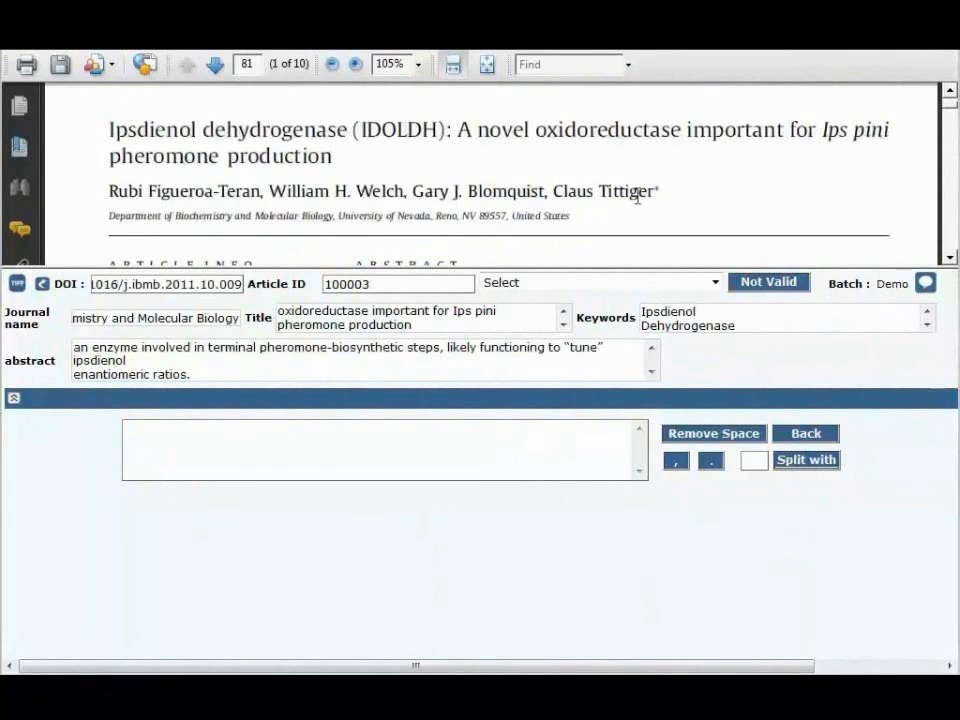
# Copy the article's author line from the PDF into the author text box and split it into separate authors at the commas.
pyautogui.tripleClick(111, 191)
pyautogui.moveTo(135, 204); pyautogui.dragTo(144, 426)
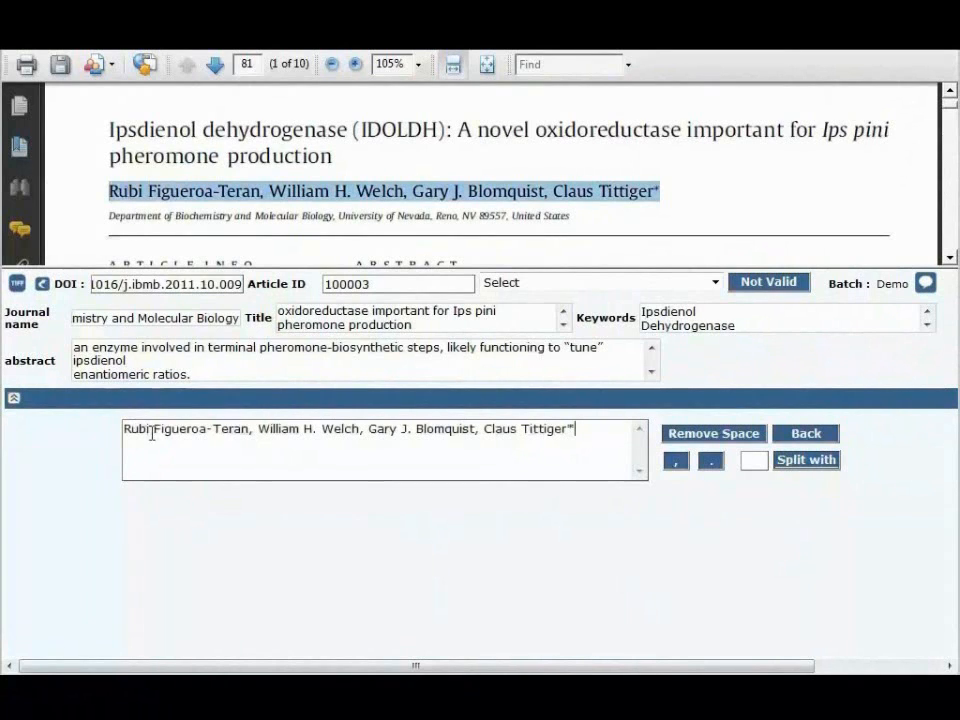
pyautogui.click(677, 462)
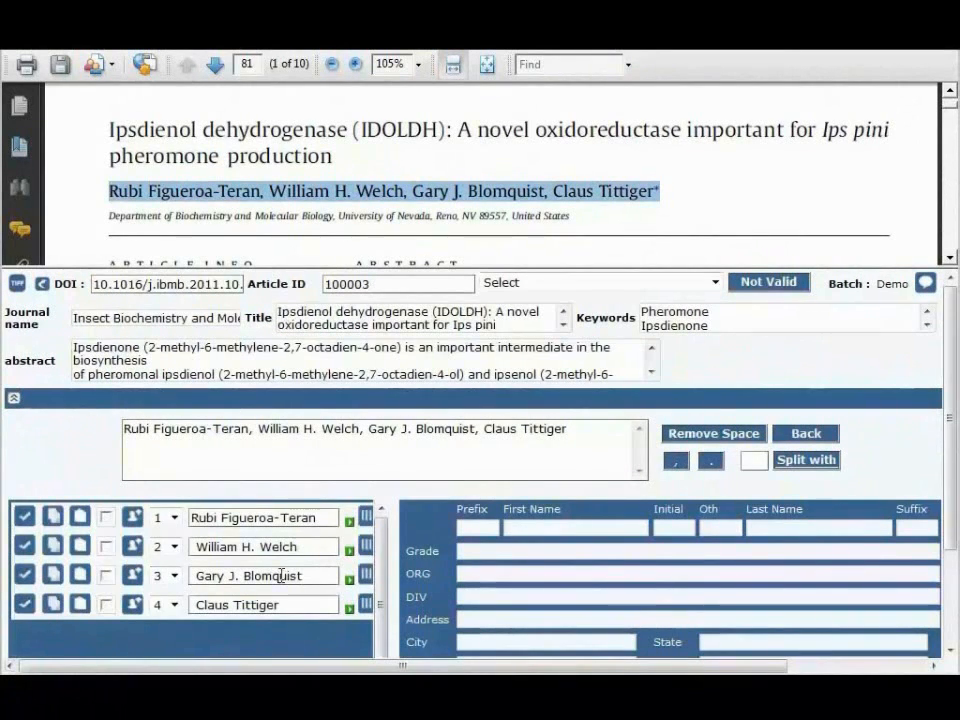
# Parse the split author names and load the first author's first and last name into the detail fields.
pyautogui.click(365, 518)
pyautogui.click(369, 600)
pyautogui.click(24, 518)
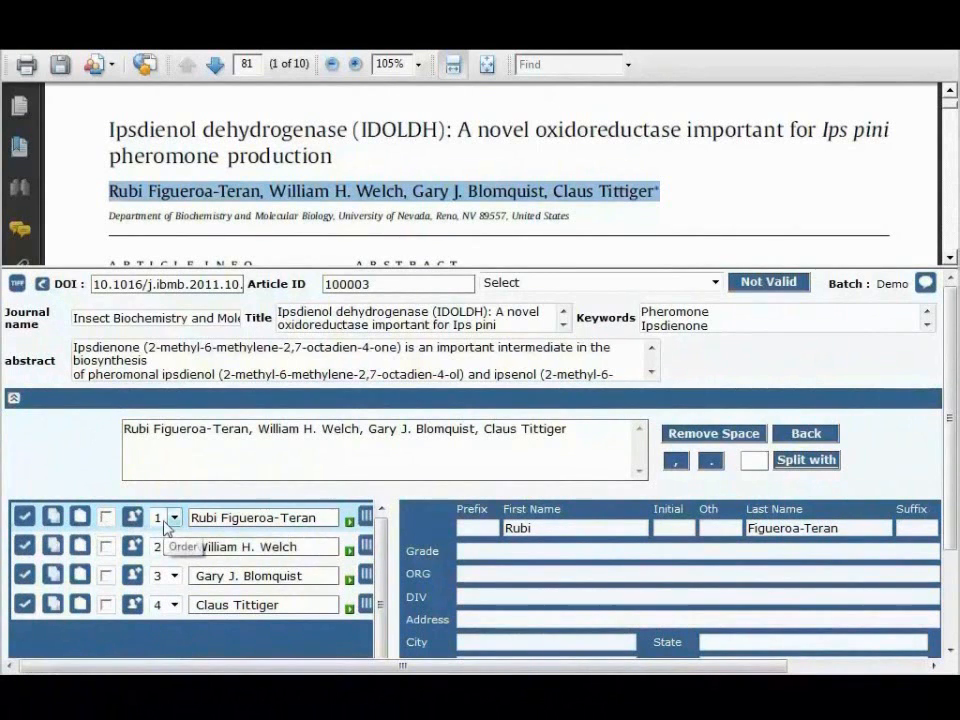
pyautogui.click(350, 524)
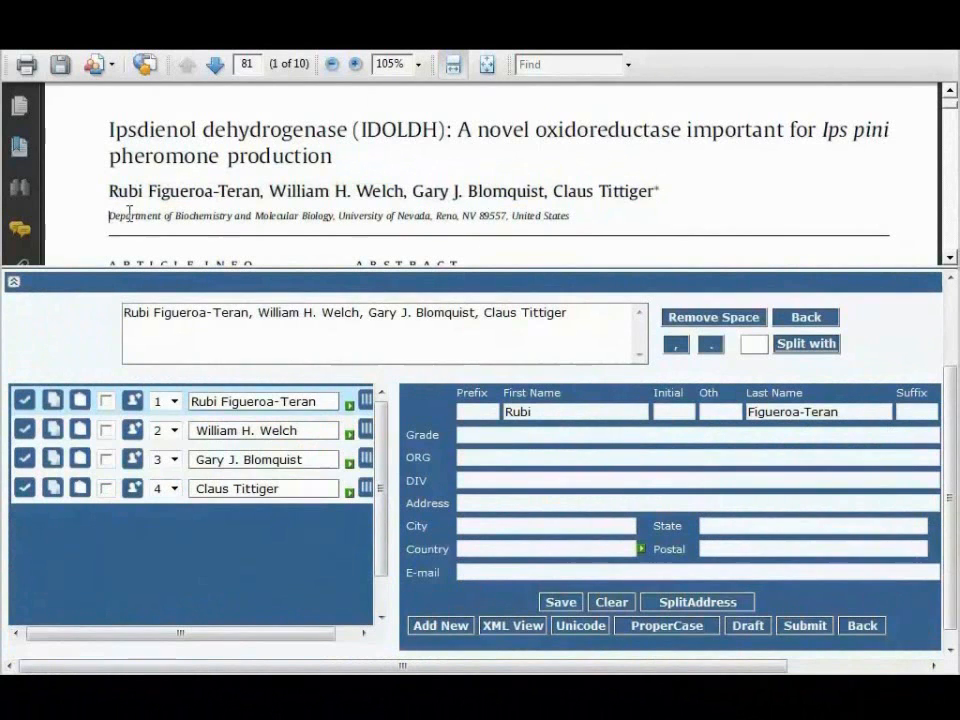
# Split the PDF's affiliation line into division, organisation, city, state, country and postal fields, and submit it for the first author.
pyautogui.tripleClick(129, 214)
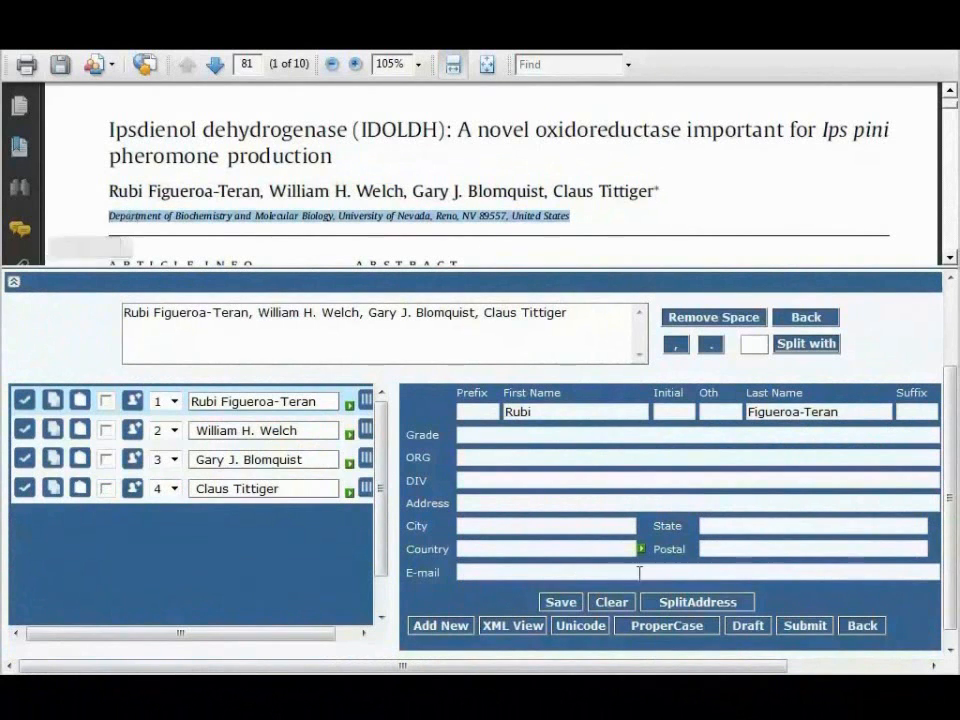
pyautogui.click(697, 601)
pyautogui.scroll(2, 714, 358)
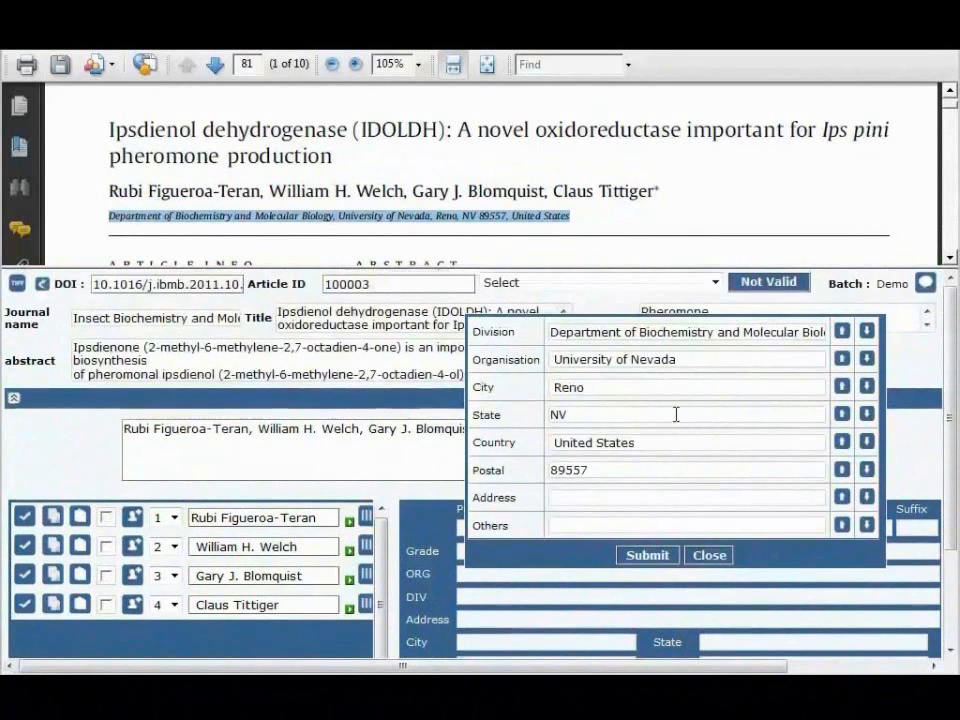
pyautogui.click(647, 556)
# Submit the author details, validate the resulting author table and close the Validation Summary.
pyautogui.click(803, 618)
pyautogui.moveTo(440, 667); pyautogui.dragTo(197, 655)
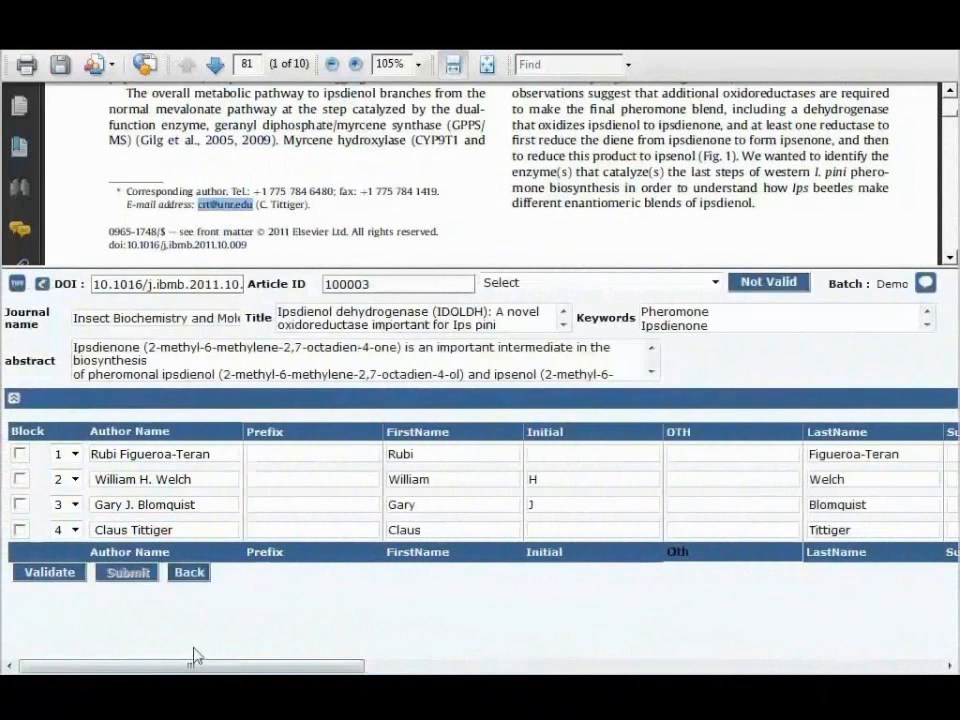
pyautogui.click(60, 574)
pyautogui.scroll(-1, 424, 508)
pyautogui.scroll(1, 420, 508)
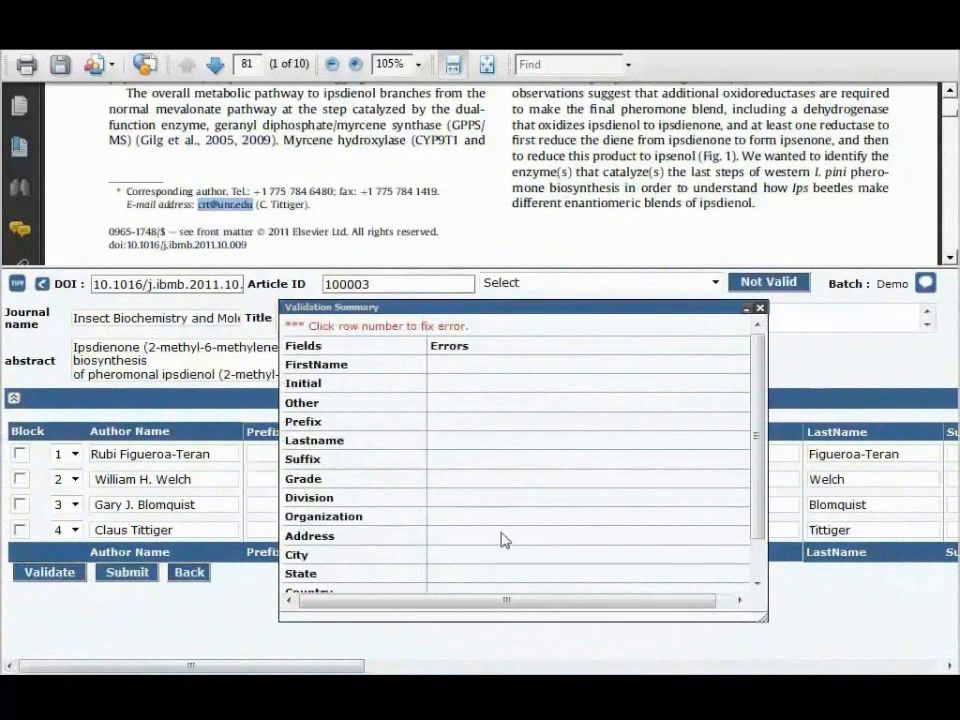
pyautogui.click(759, 308)
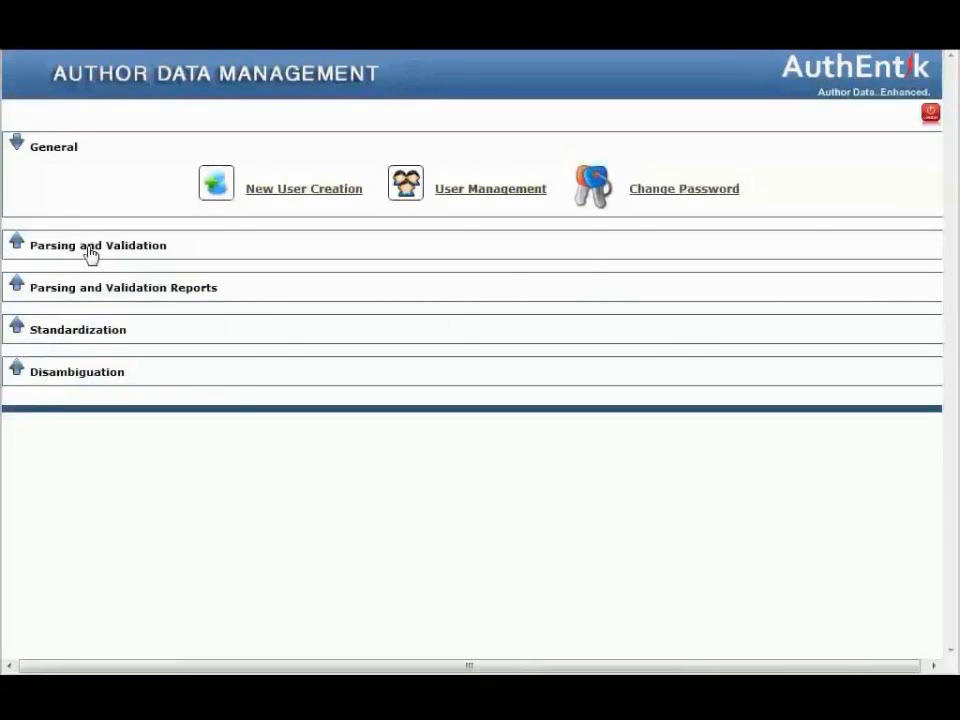
# Review the auto correction rules with the Authentik_Demo batch chosen, and return to the main page.
pyautogui.click(88, 250)
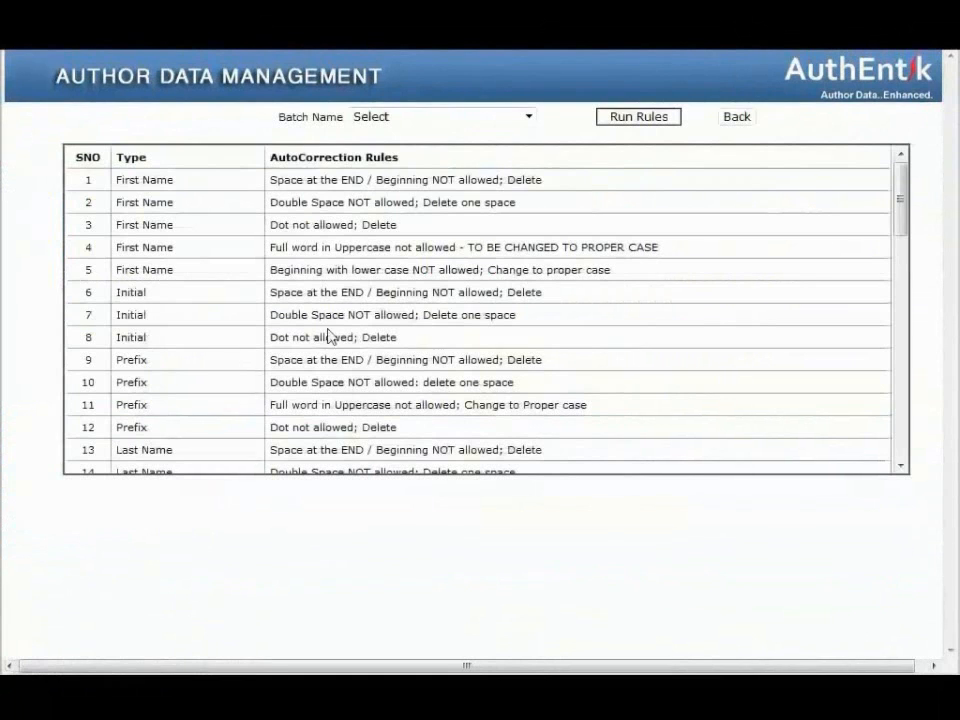
pyautogui.click(526, 118)
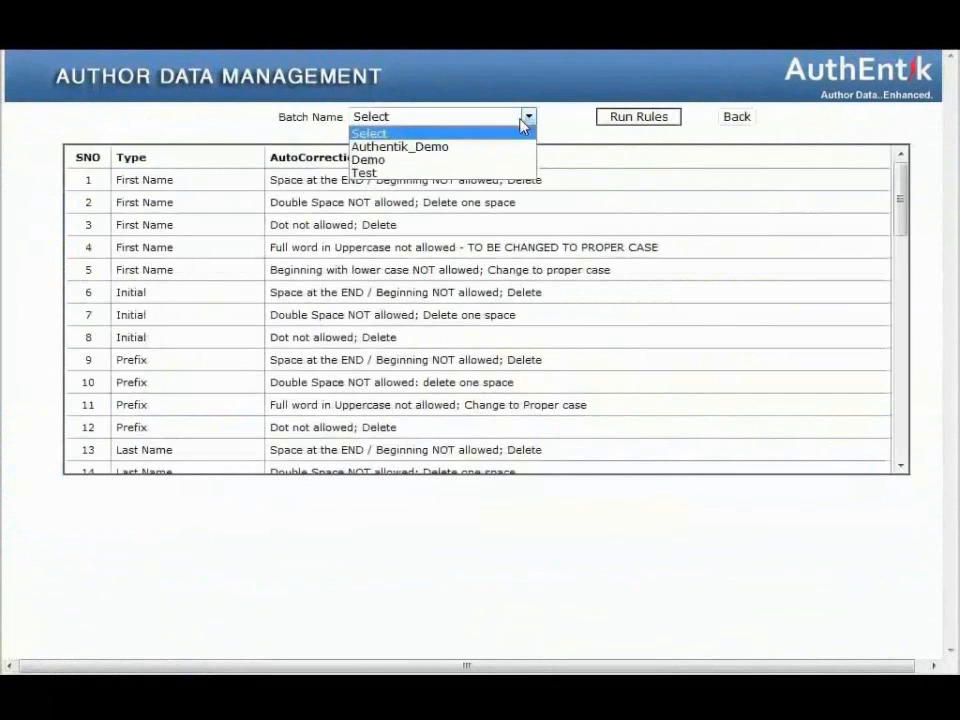
pyautogui.click(513, 148)
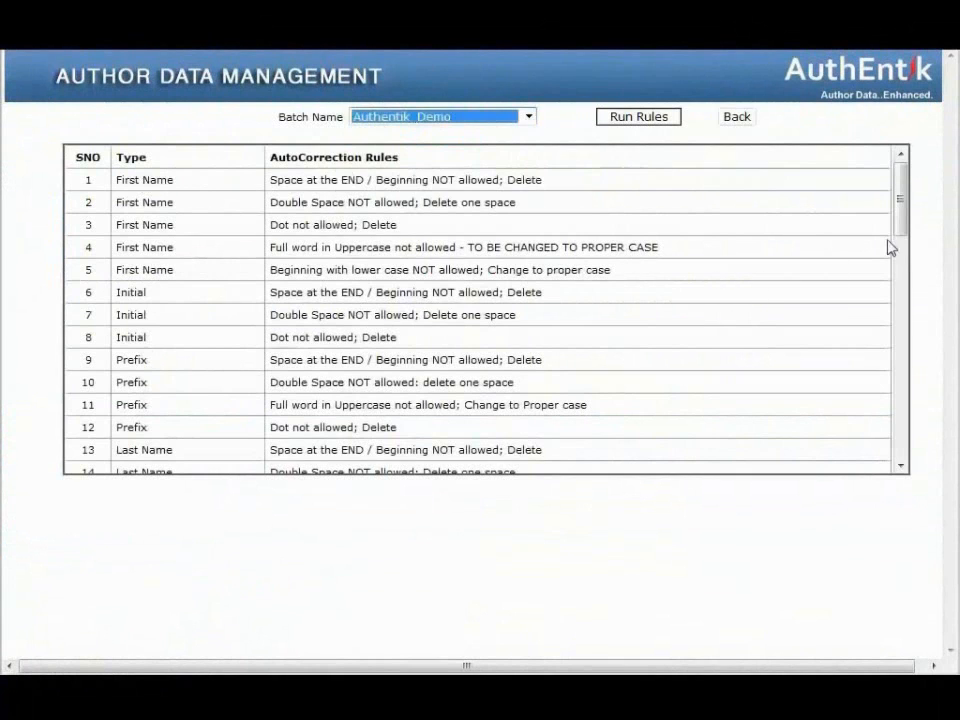
pyautogui.moveTo(897, 218); pyautogui.dragTo(900, 450)
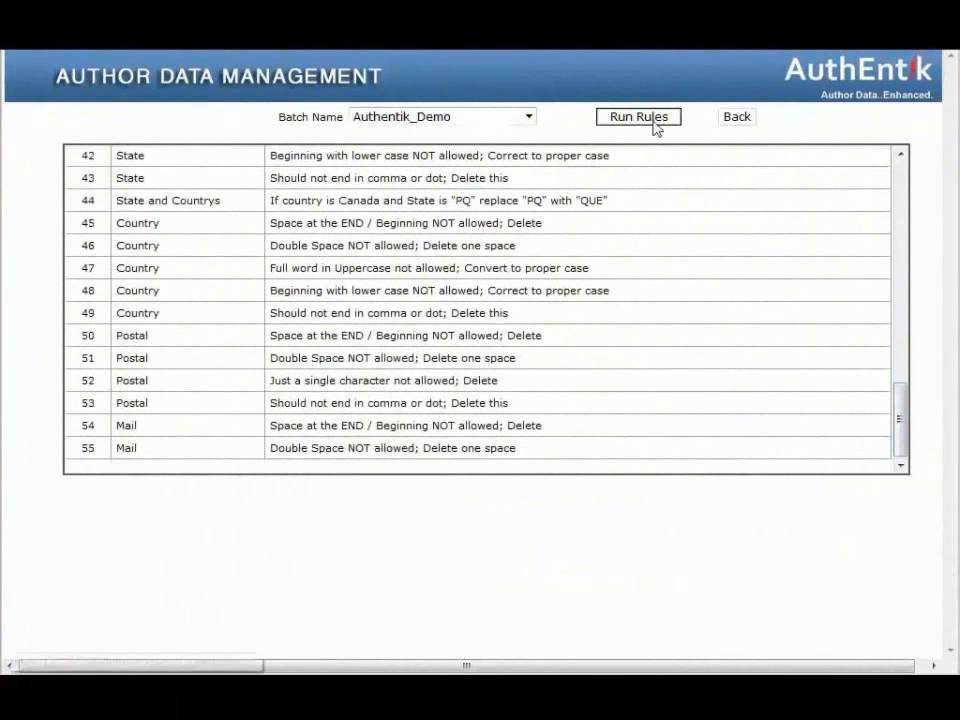
pyautogui.click(730, 120)
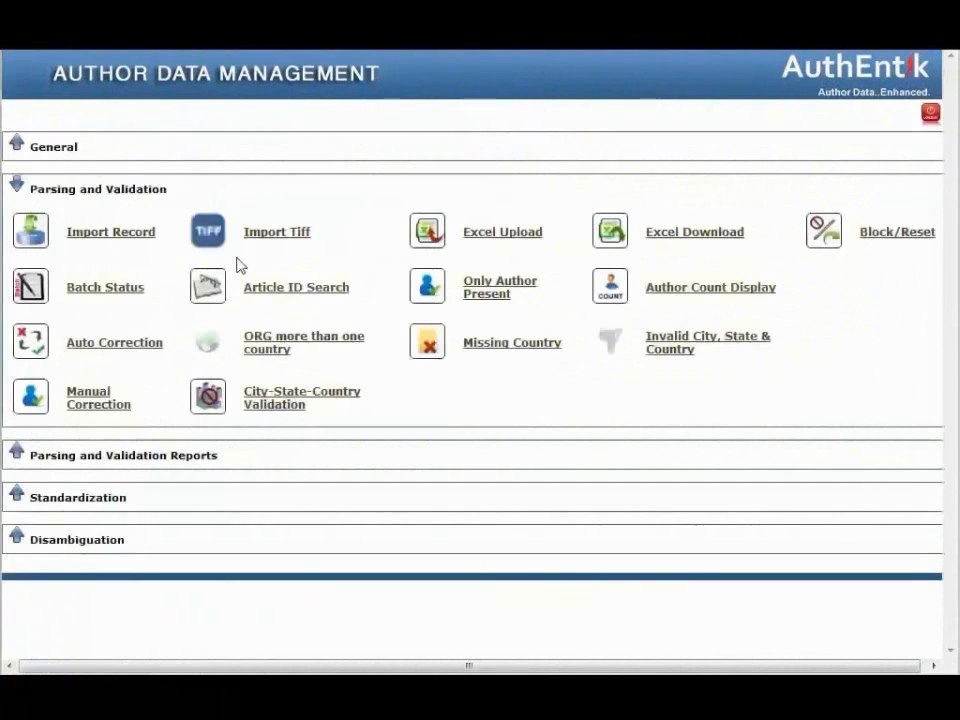
# Check the Authentik_Demo batch for organisations assigned to more than one country.
pyautogui.click(275, 350)
pyautogui.click(420, 137)
pyautogui.click(426, 176)
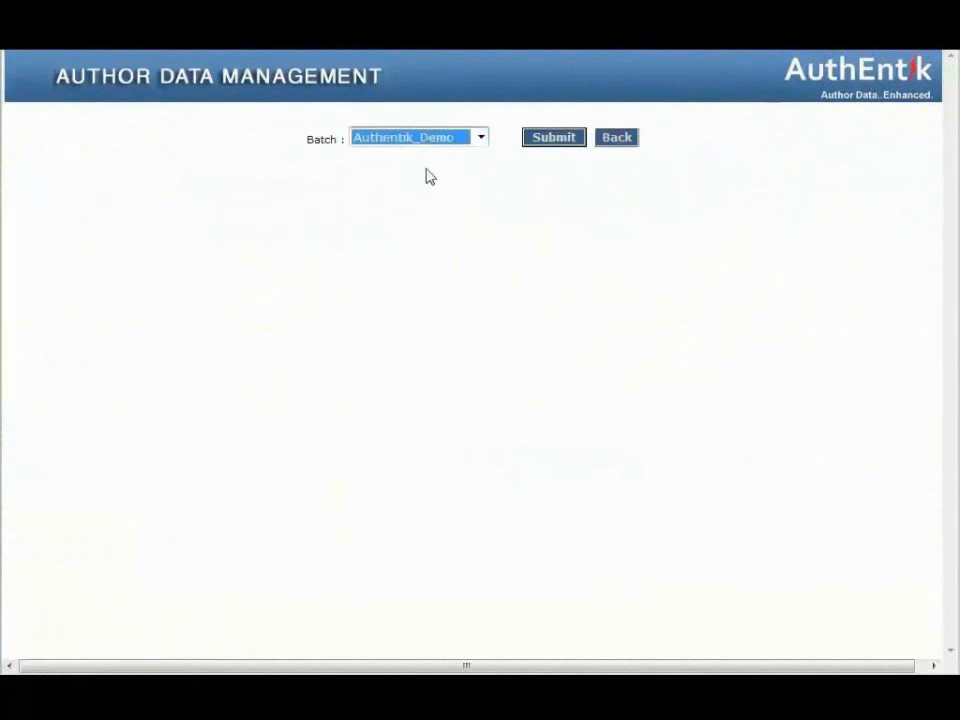
pyautogui.click(550, 139)
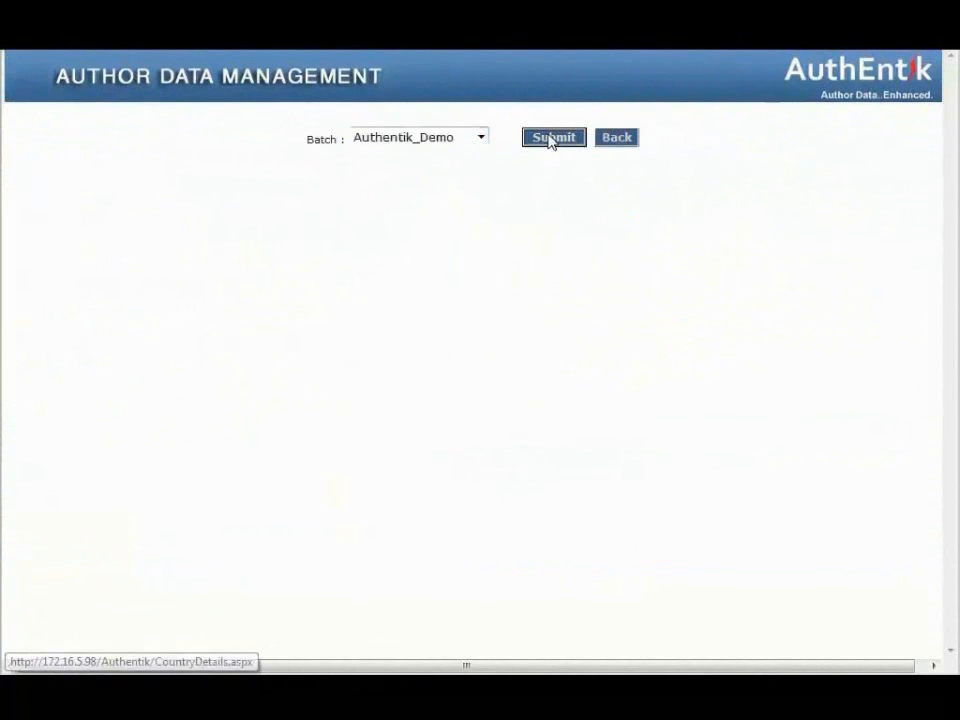
pyautogui.moveTo(124, 250); pyautogui.dragTo(189, 255)
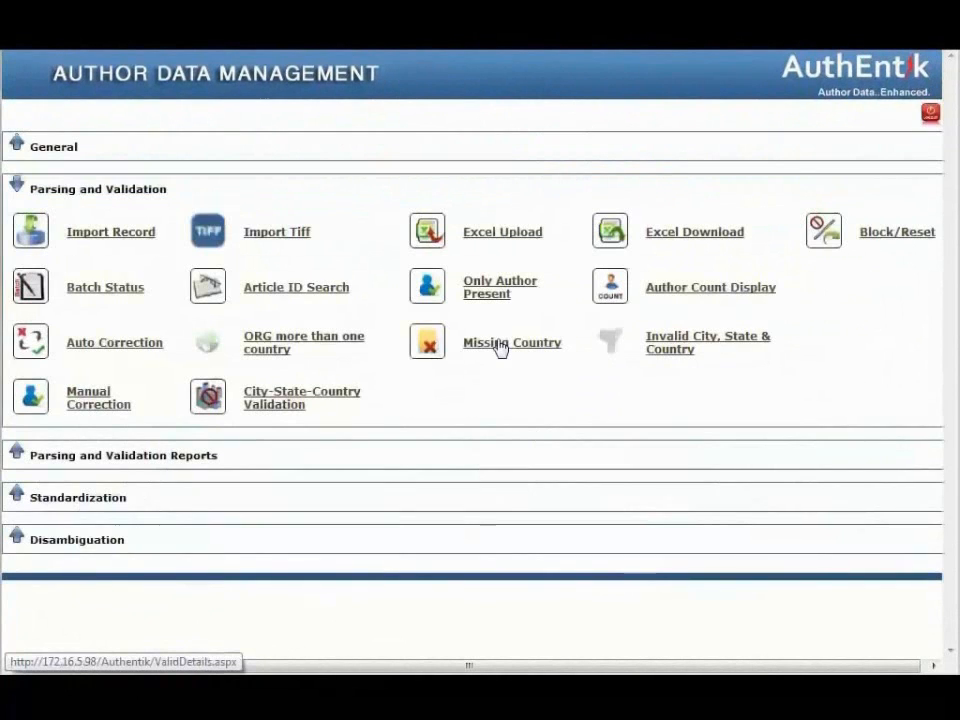
# List the Authentik_Demo batch by State in the Missing Country check.
pyautogui.click(498, 345)
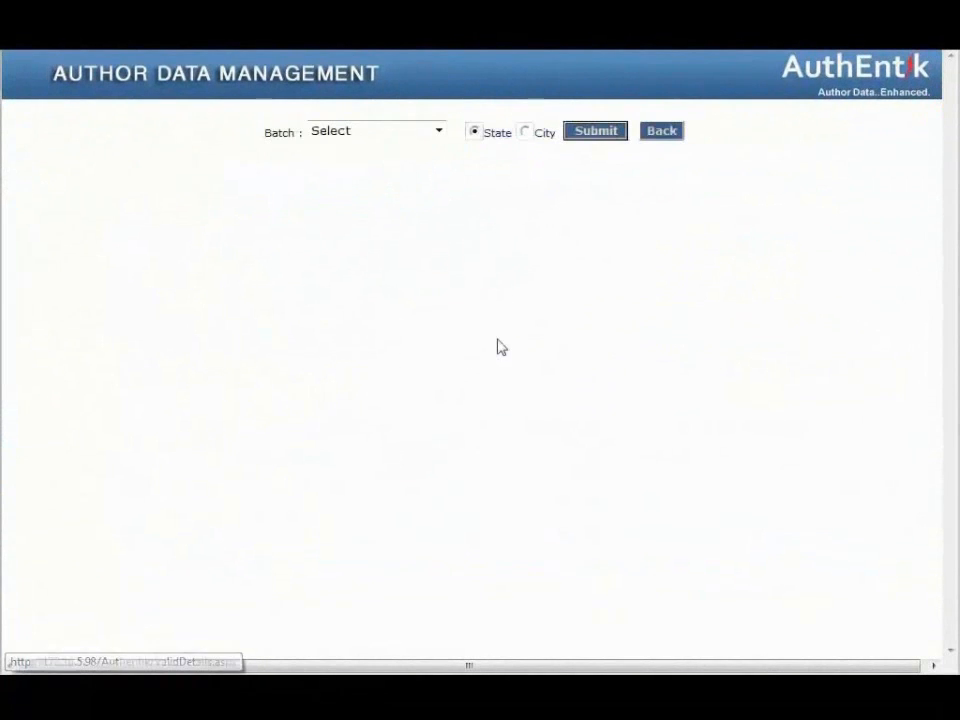
pyautogui.click(414, 140)
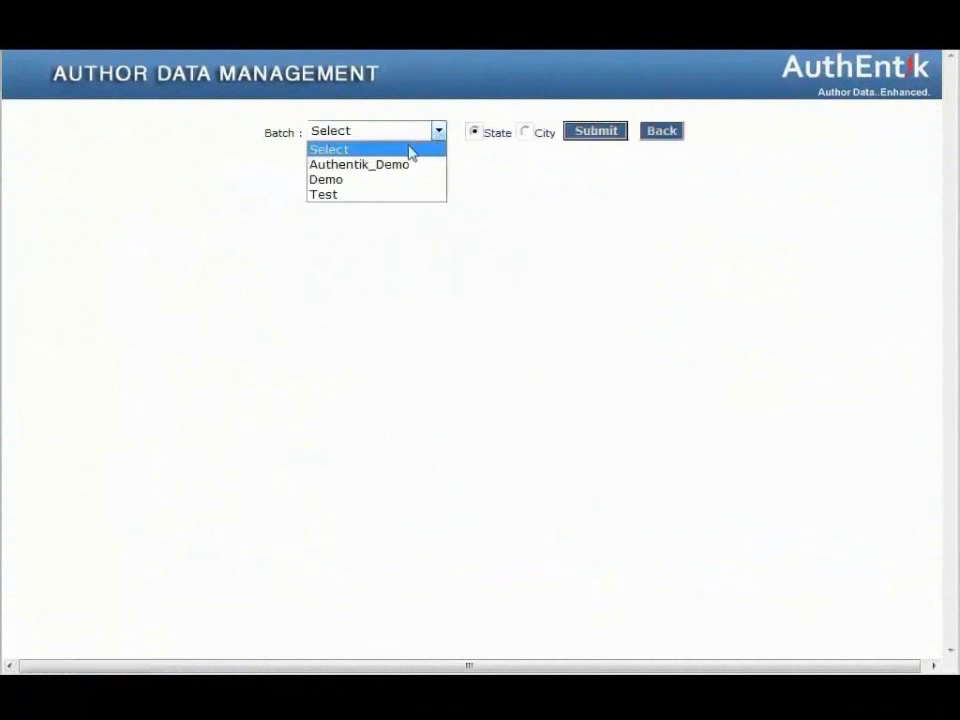
pyautogui.click(411, 163)
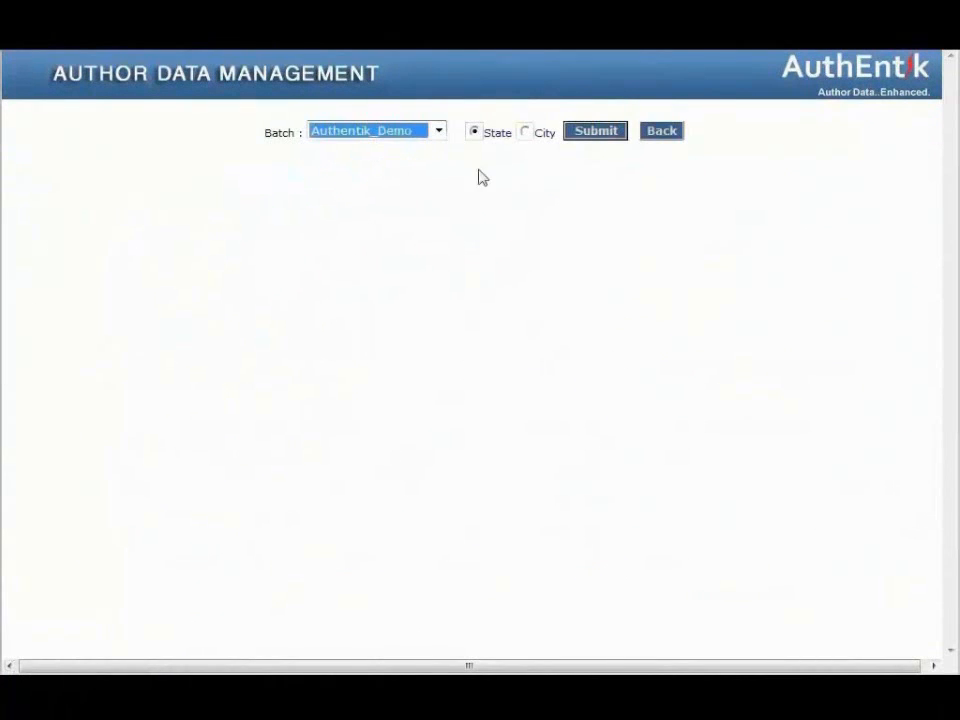
pyautogui.click(581, 140)
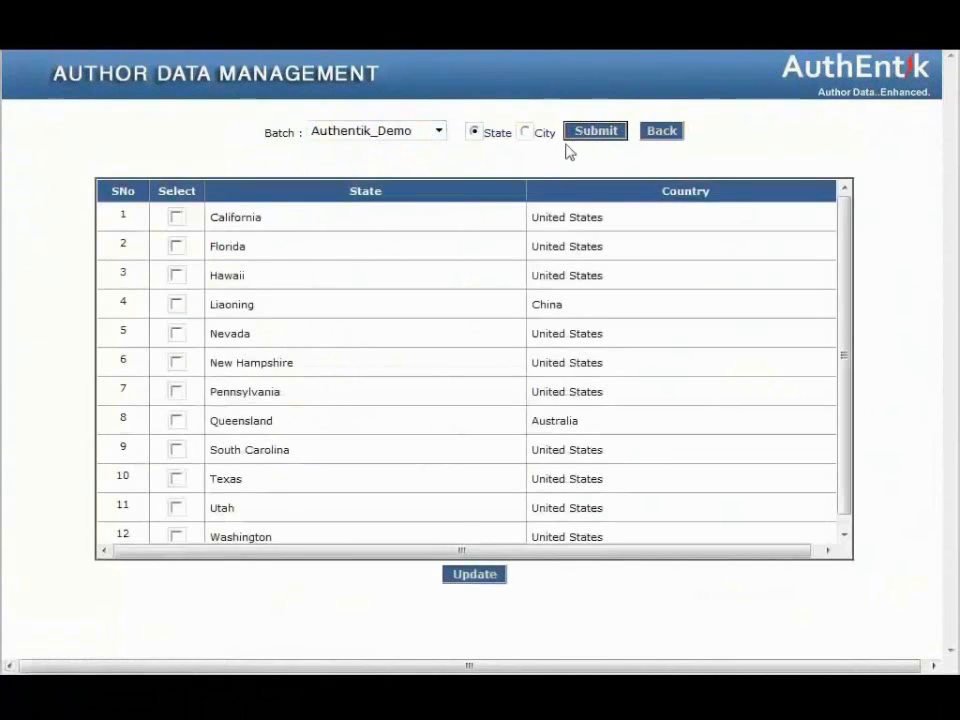
# Select the California row with United States as its country and update the missing country data.
pyautogui.click(177, 218)
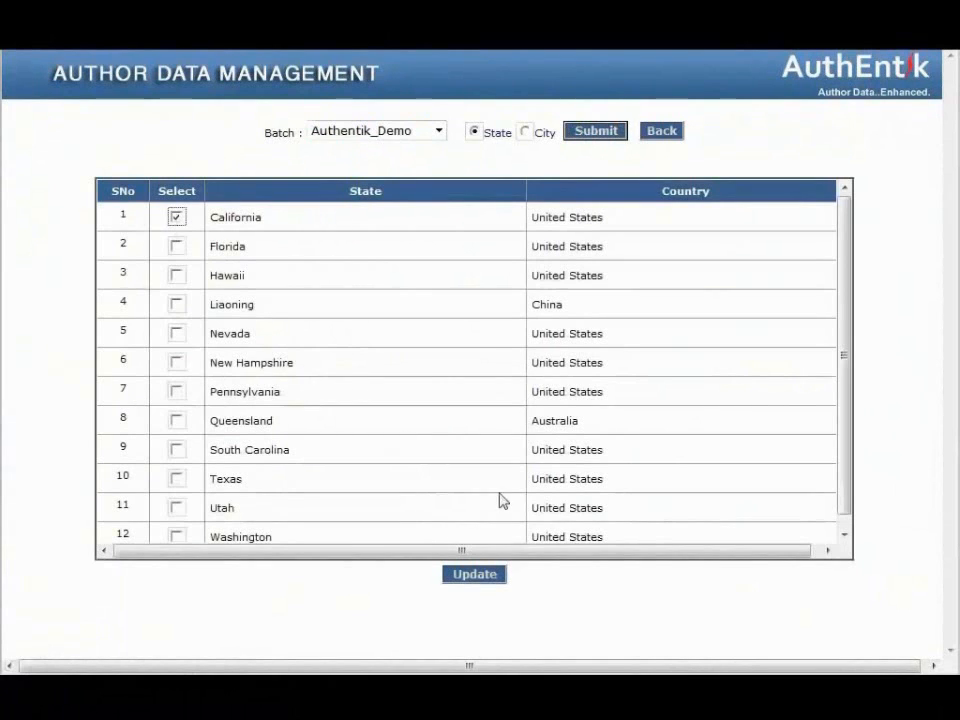
pyautogui.moveTo(560, 220); pyautogui.dragTo(583, 220)
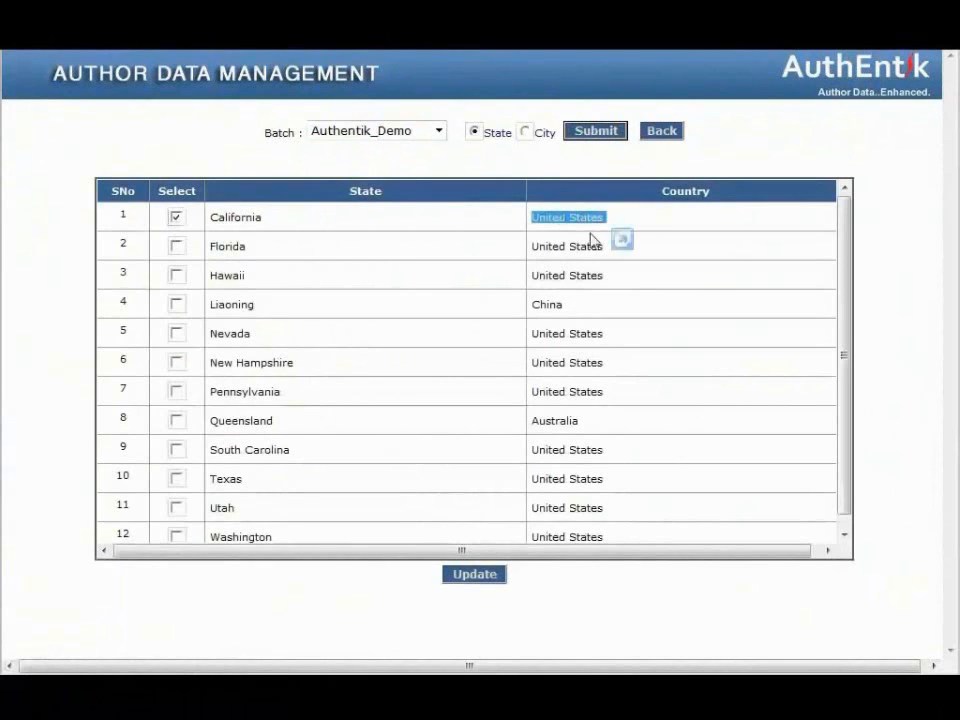
pyautogui.click(591, 240)
pyautogui.click(466, 578)
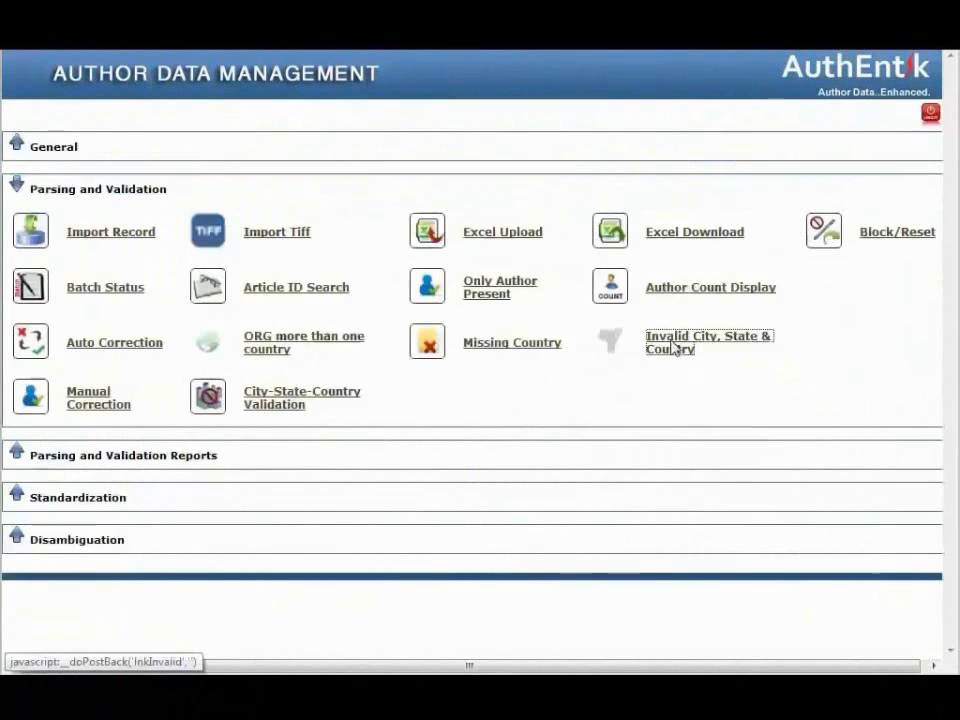
# Open the Invalid City, State & Country check and choose the Authentik_Demo batch.
pyautogui.click(671, 341)
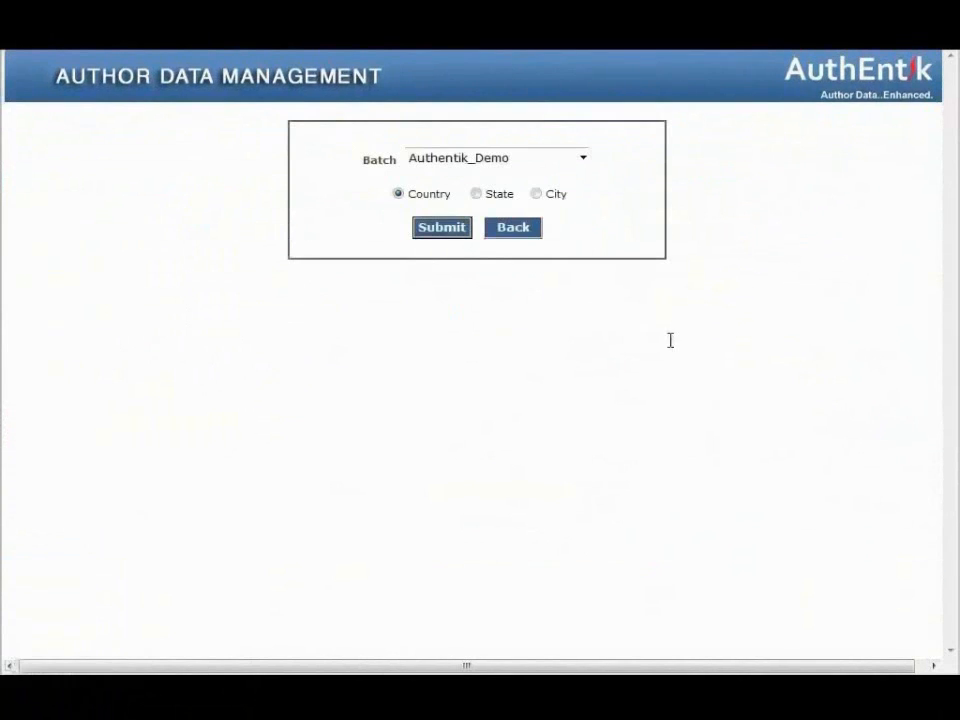
pyautogui.click(488, 162)
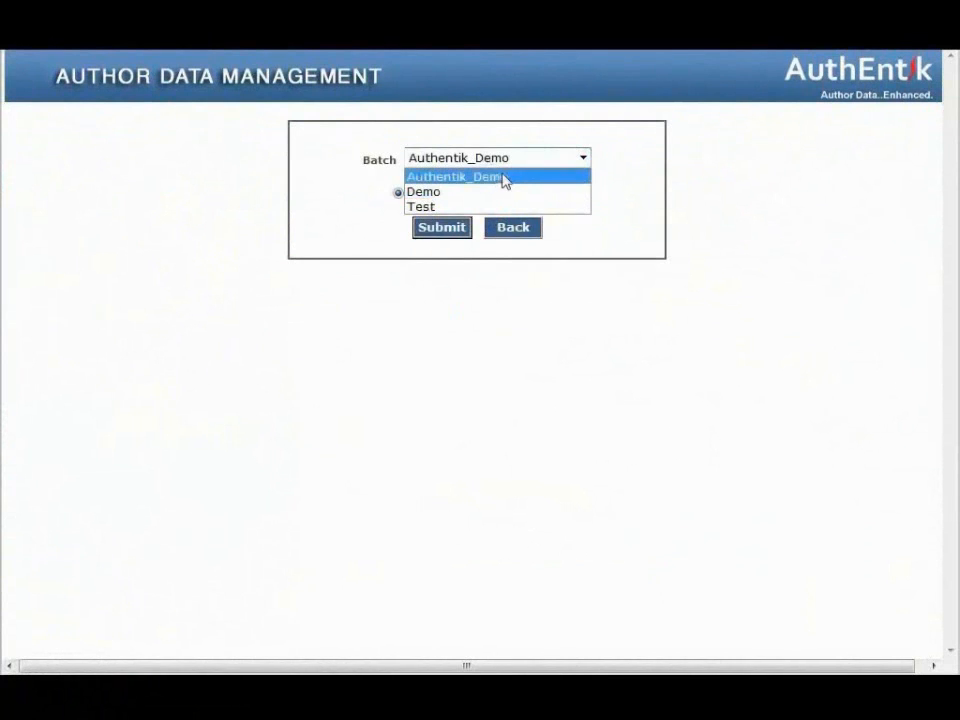
pyautogui.click(505, 178)
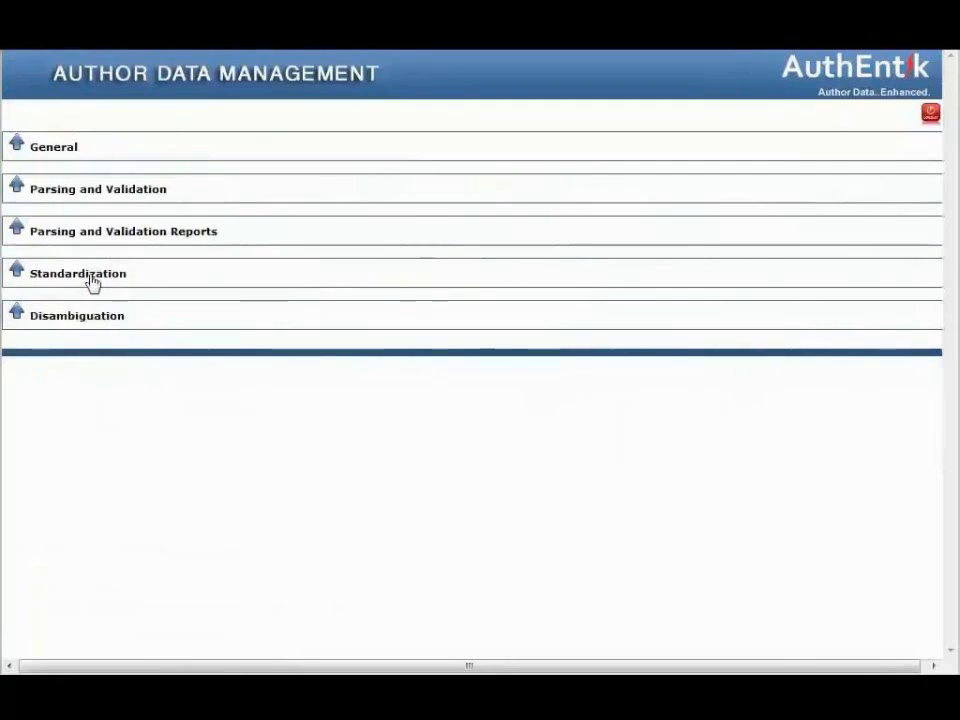
# Add a billable standardization rule of type City that replaces the old name NY with the new name NewYork.
pyautogui.click(92, 281)
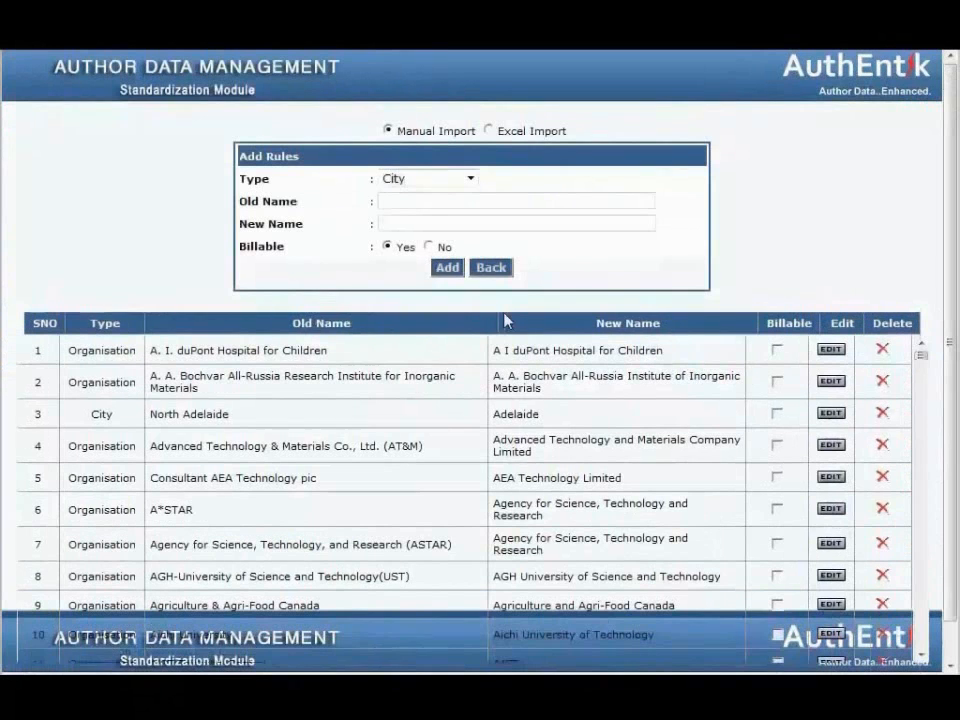
pyautogui.moveTo(240, 200); pyautogui.dragTo(313, 233)
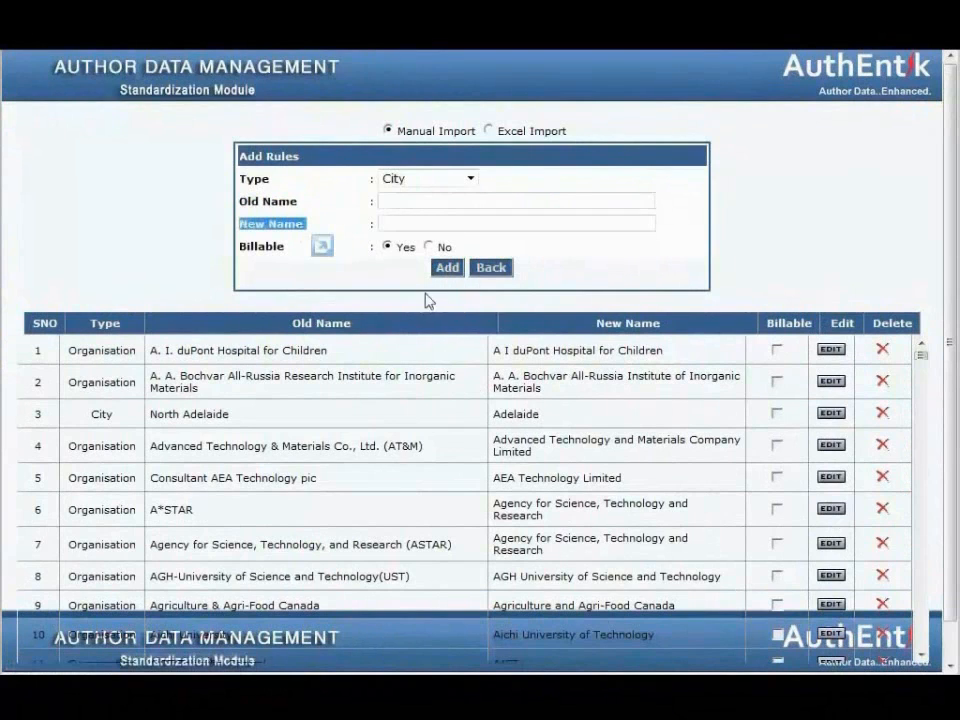
pyautogui.click(379, 270)
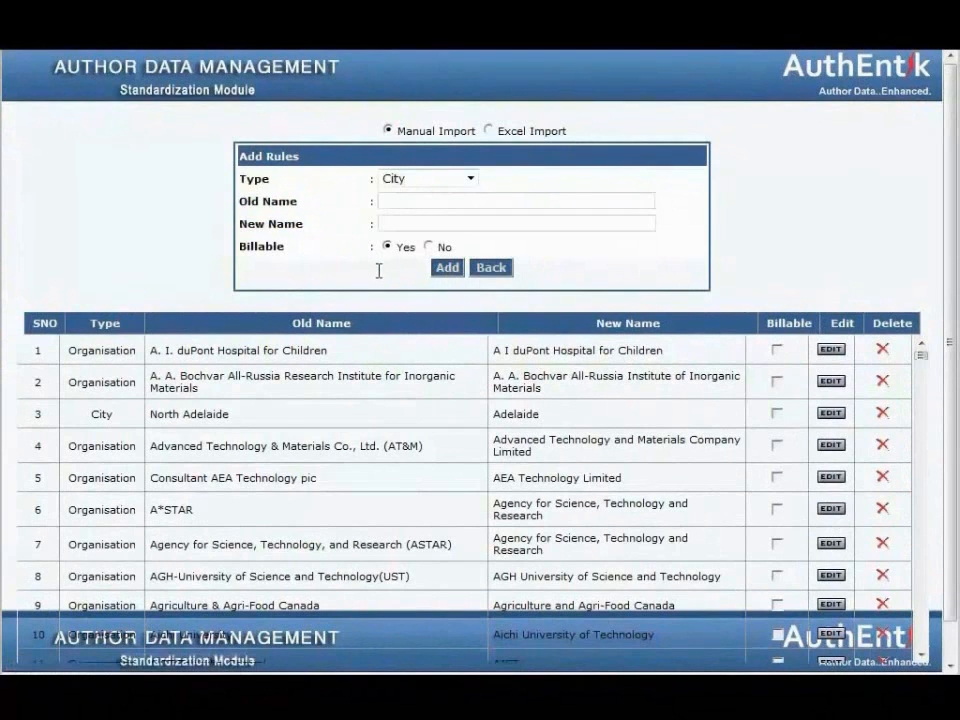
pyautogui.click(431, 185)
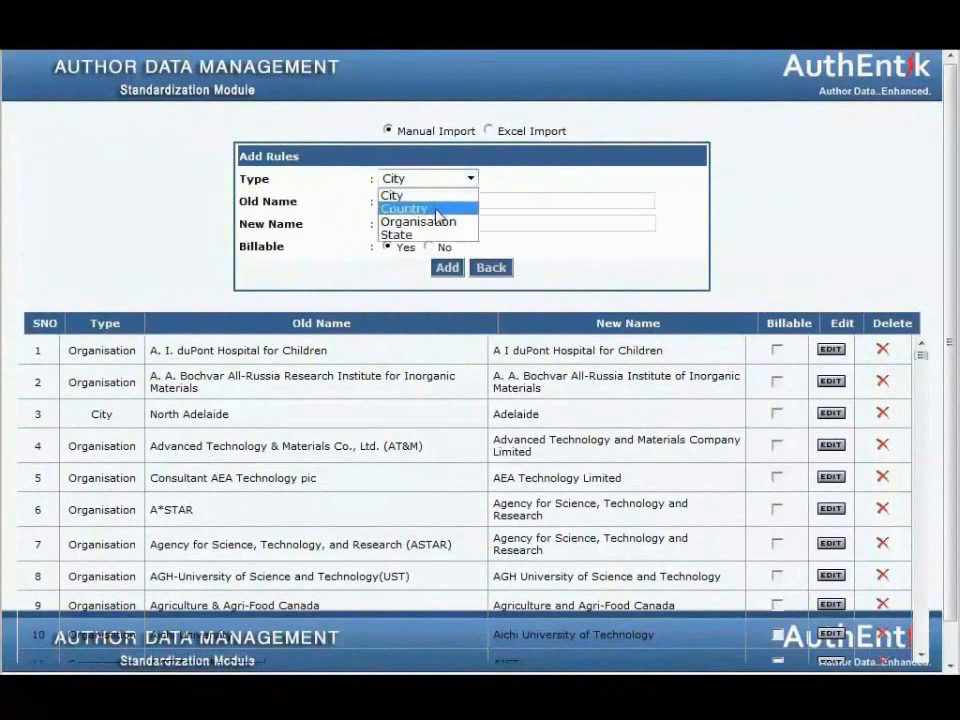
pyautogui.click(573, 262)
pyautogui.tripleClick(268, 207)
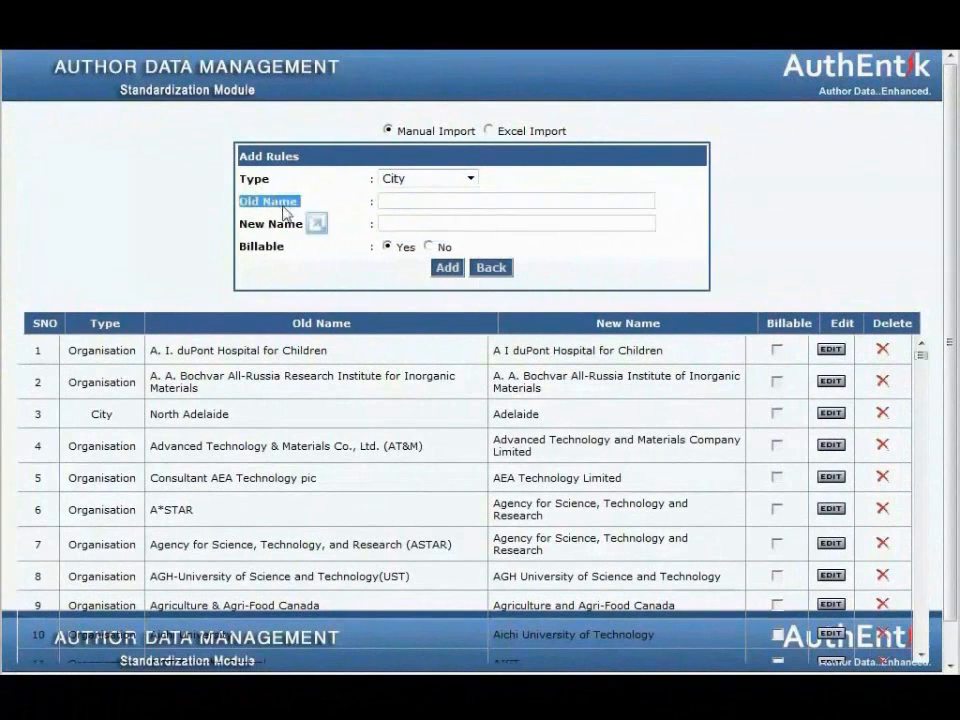
pyautogui.click(418, 204)
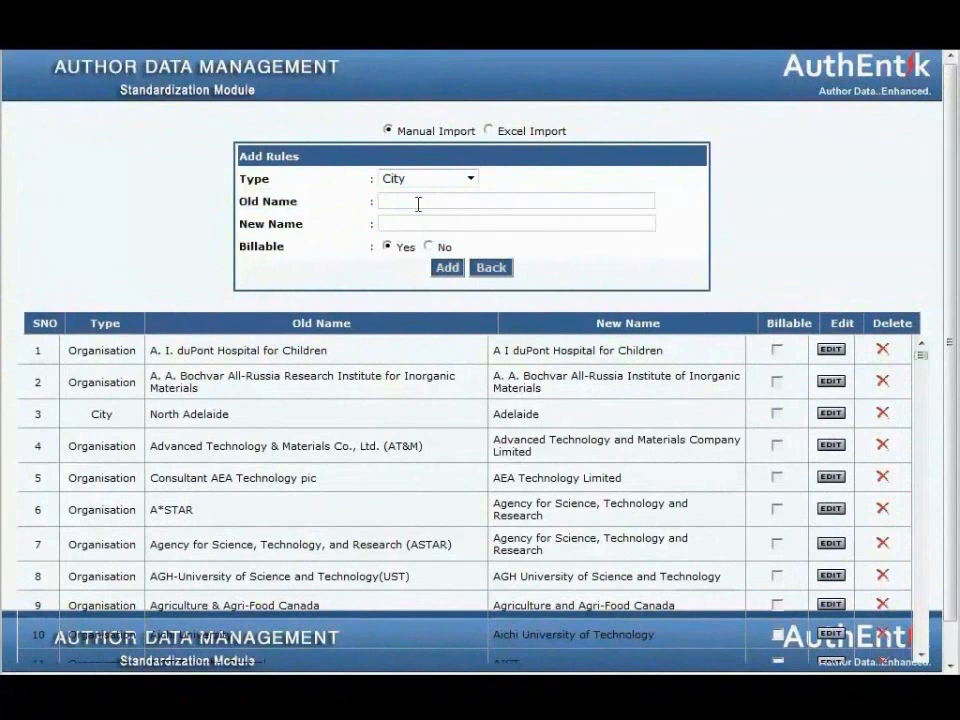
pyautogui.press('Tab')
pyautogui.click(427, 223)
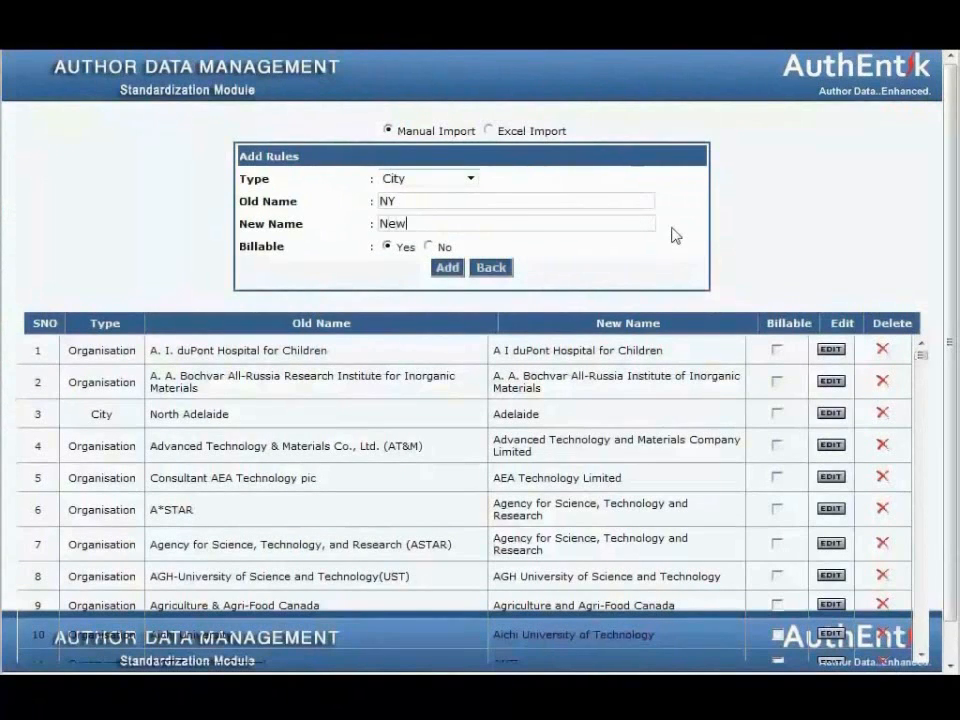
pyautogui.write('NewYork')
pyautogui.click(446, 269)
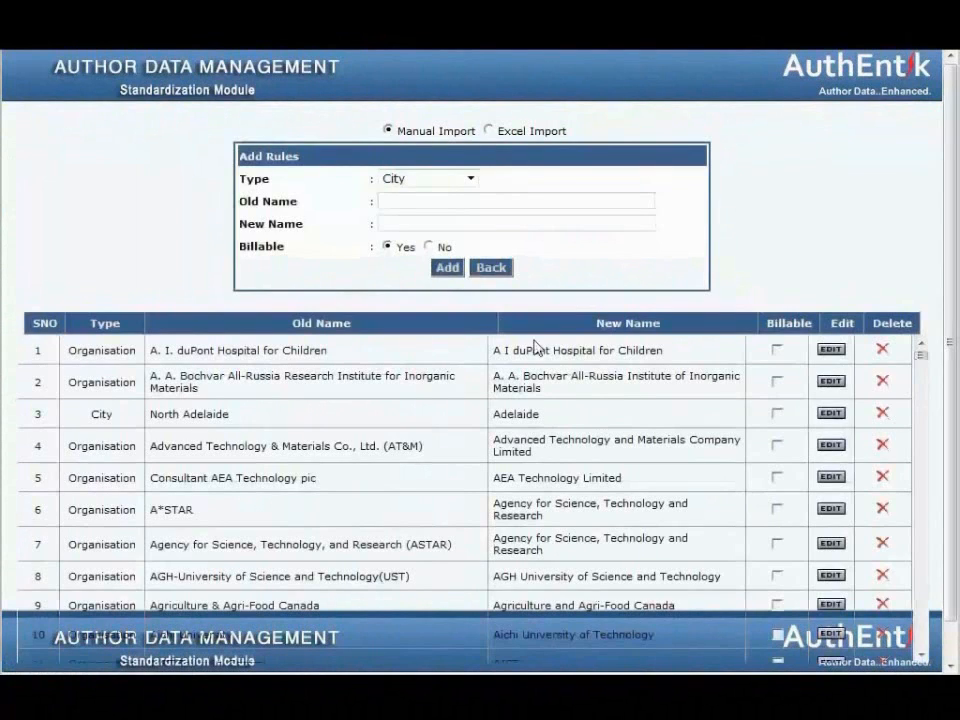
# Open the normalization rules of the Standardization module and review the City and Country rules with their old and new names.
pyautogui.click(505, 268)
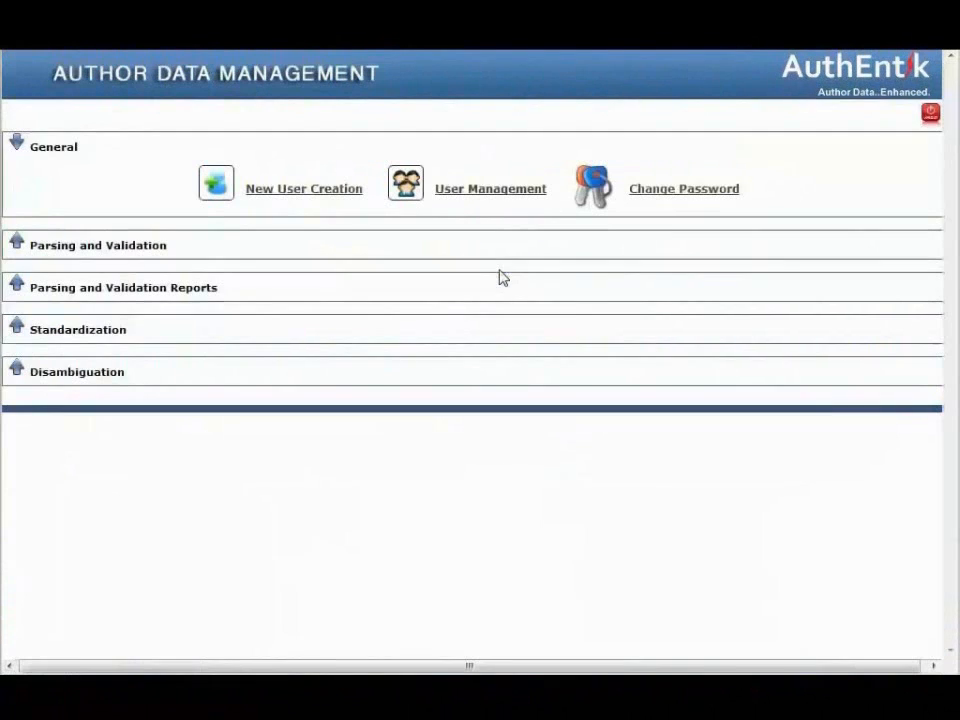
pyautogui.click(270, 331)
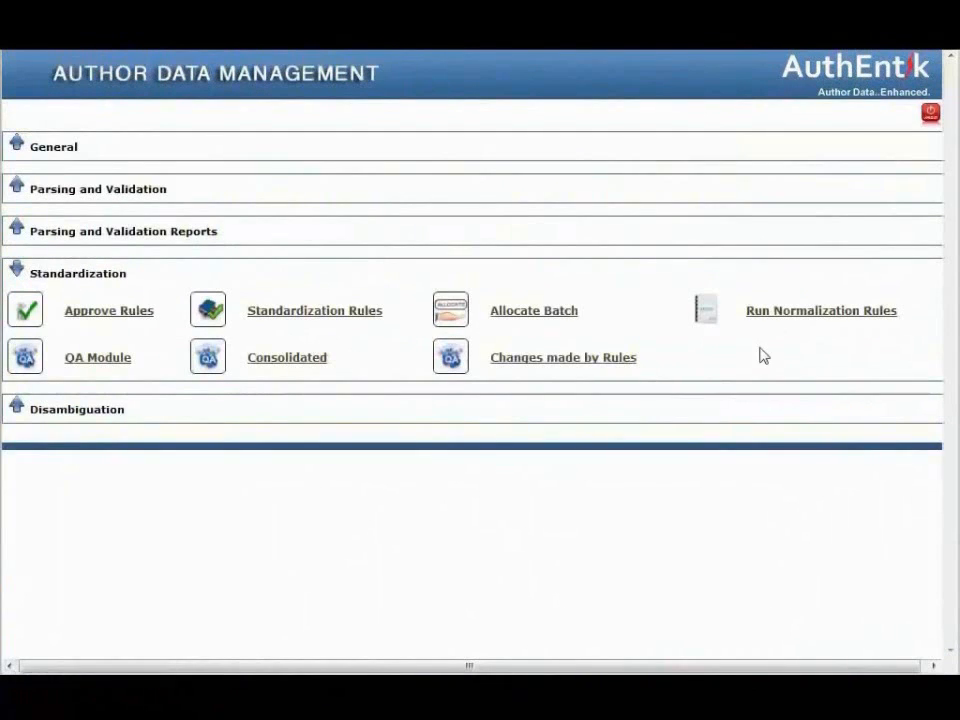
pyautogui.click(784, 318)
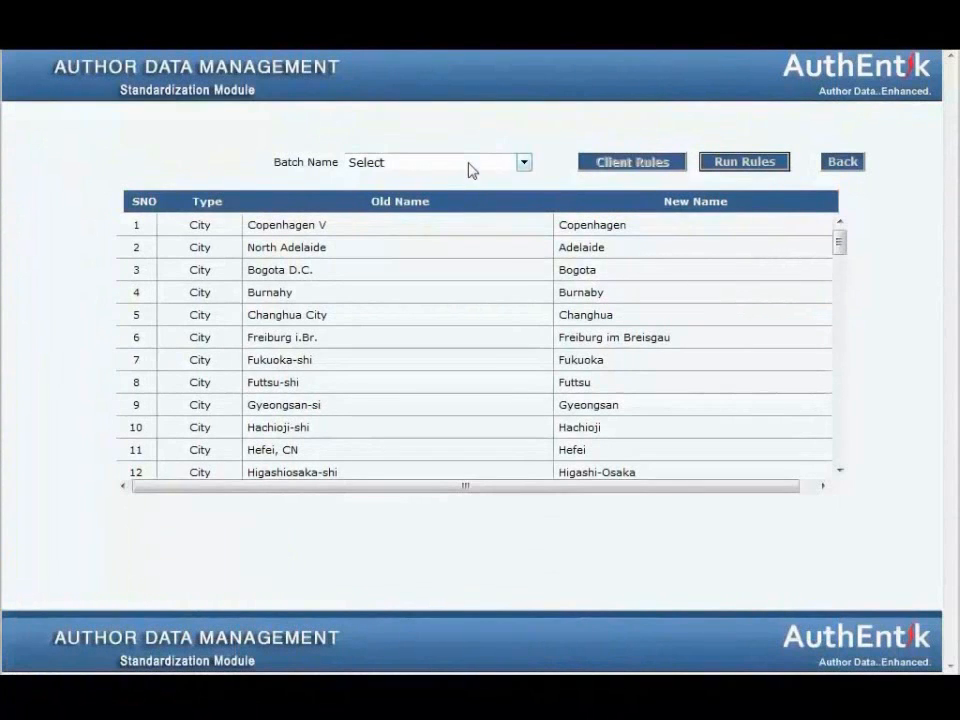
pyautogui.scroll(-5, 731, 367)
pyautogui.scroll(-8, 731, 369)
pyautogui.moveTo(840, 326); pyautogui.dragTo(840, 398)
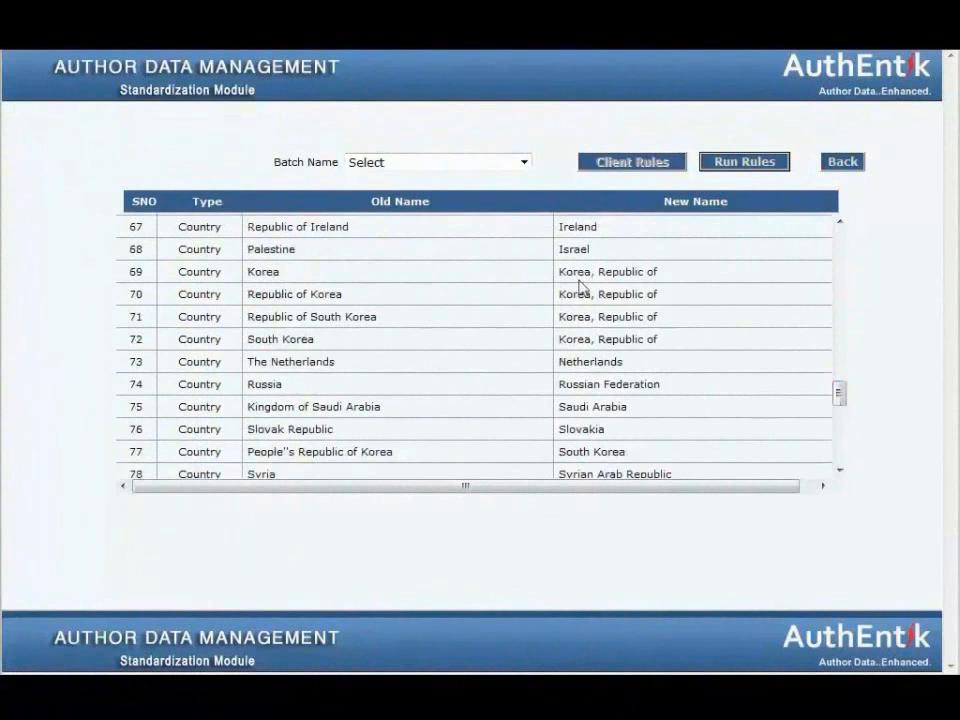
pyautogui.moveTo(185, 279); pyautogui.dragTo(249, 280)
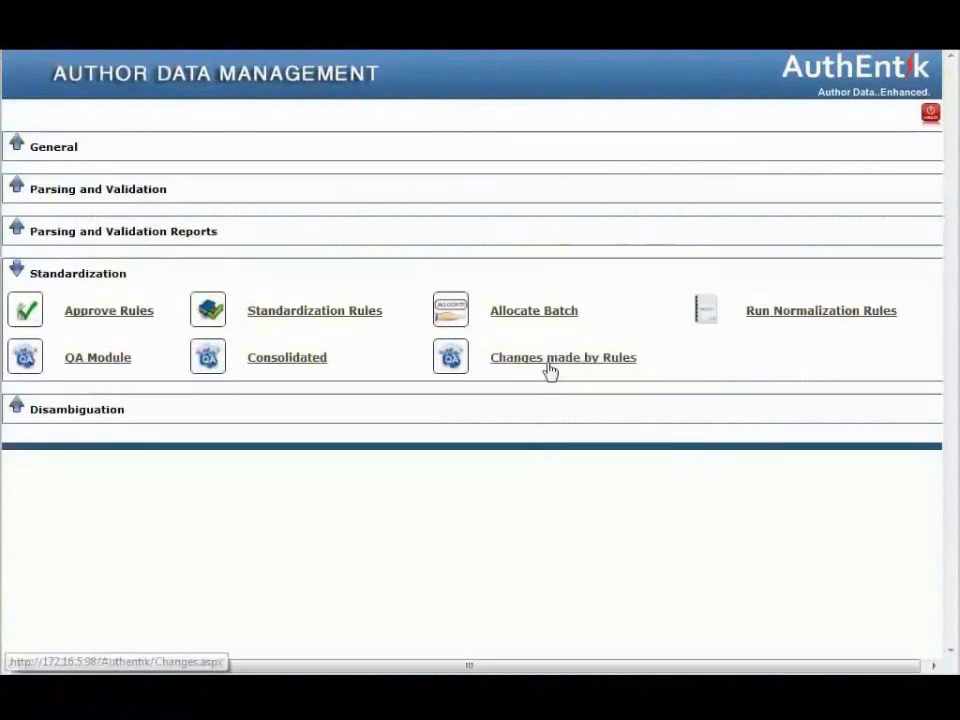
# List the changes made by rules for the Authentik_Demo batch and review the old and new organisation values.
pyautogui.click(560, 362)
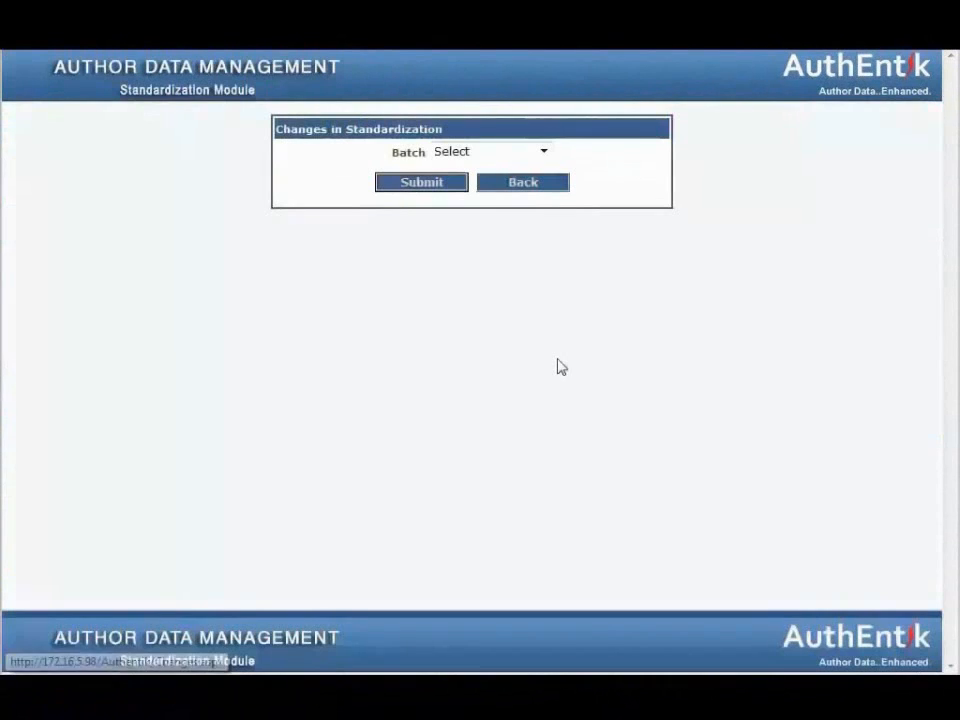
pyautogui.click(507, 156)
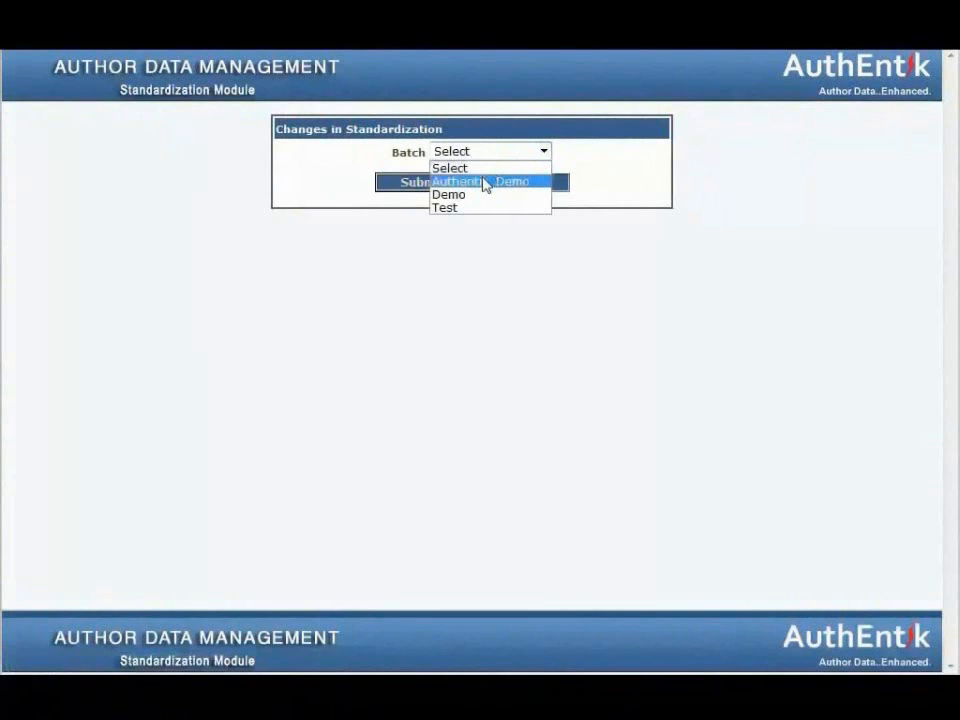
pyautogui.click(485, 183)
pyautogui.click(445, 186)
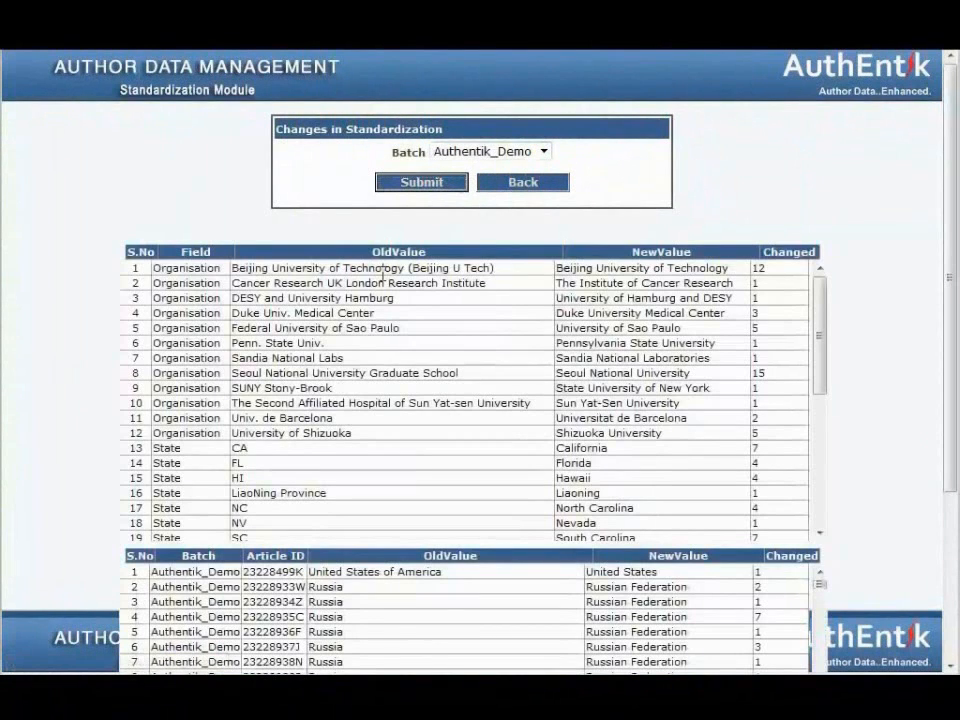
pyautogui.moveTo(240, 266); pyautogui.dragTo(407, 268)
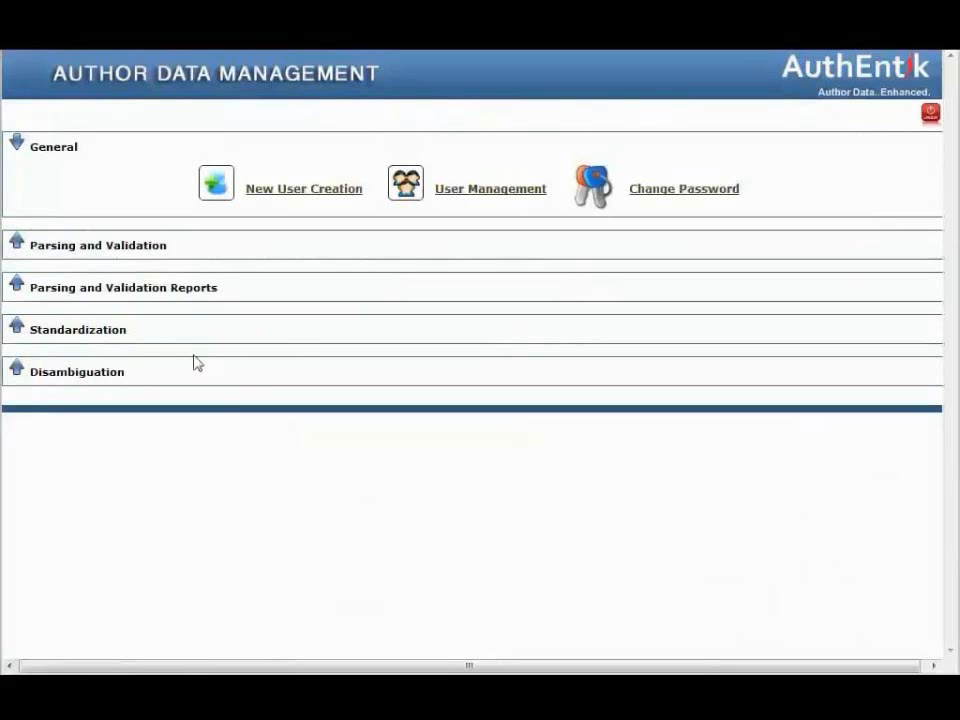
# Open the Auto Rules of the Disambiguation module and run the Tan-Author disambiguation.
pyautogui.click(94, 383)
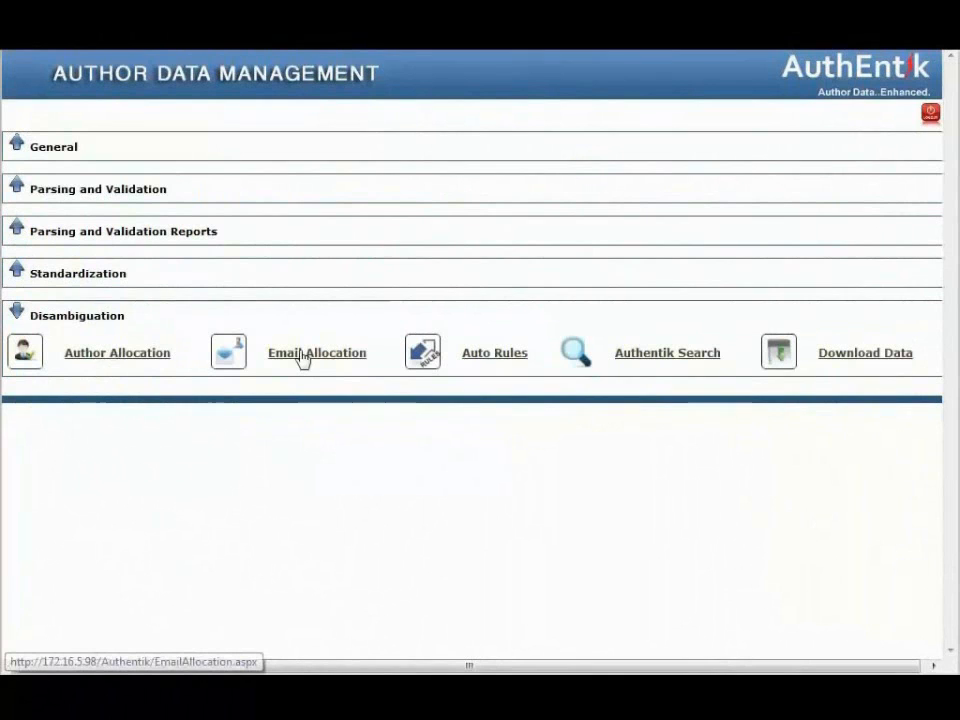
pyautogui.click(493, 354)
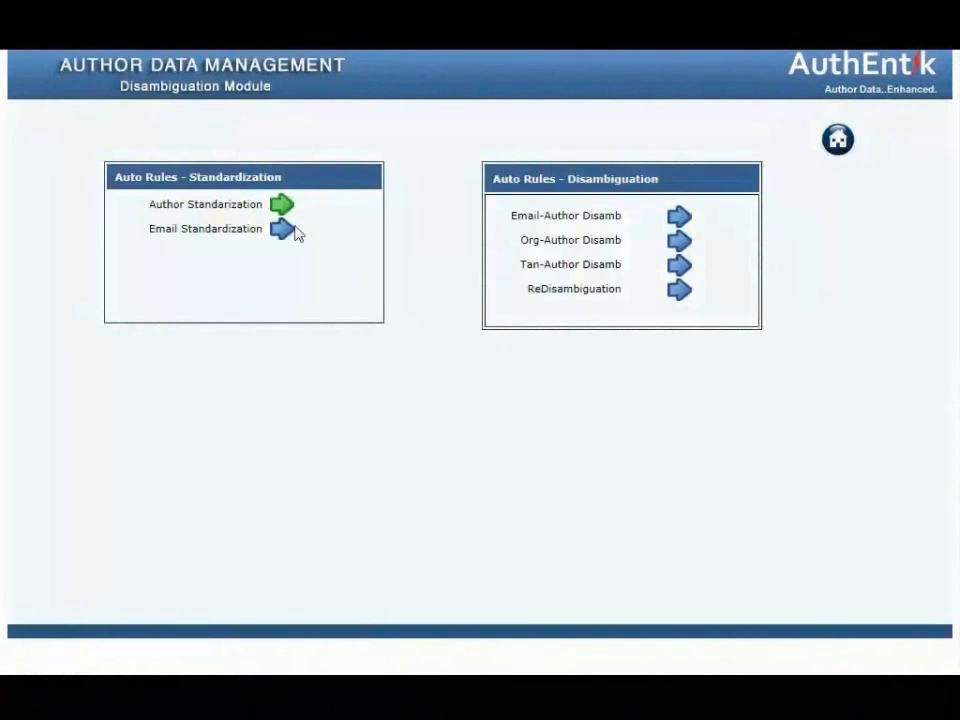
pyautogui.click(679, 265)
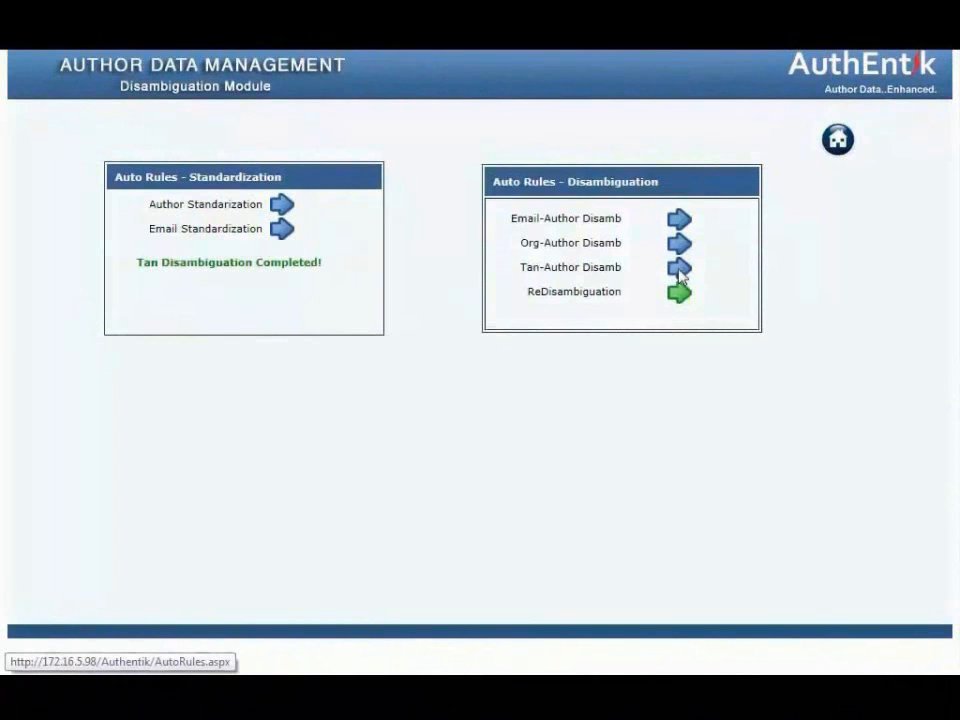
# Open Download Data in the Disambiguation module and examine the disambiguated author records with their unique author IDs, organisations and countries.
pyautogui.click(838, 142)
pyautogui.click(840, 358)
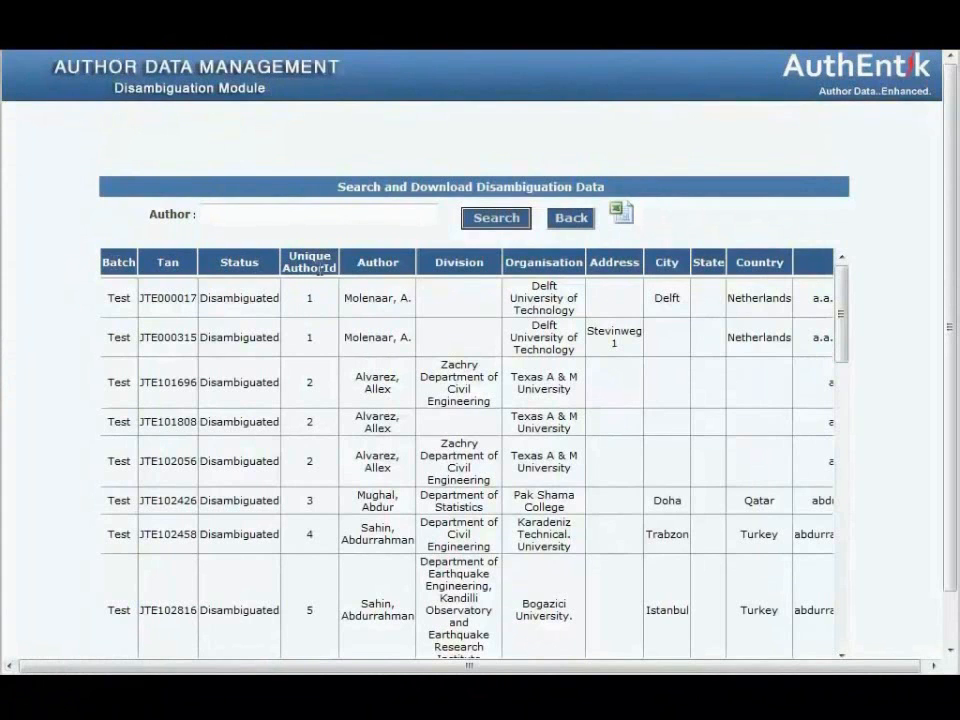
pyautogui.scroll(-3, 311, 349)
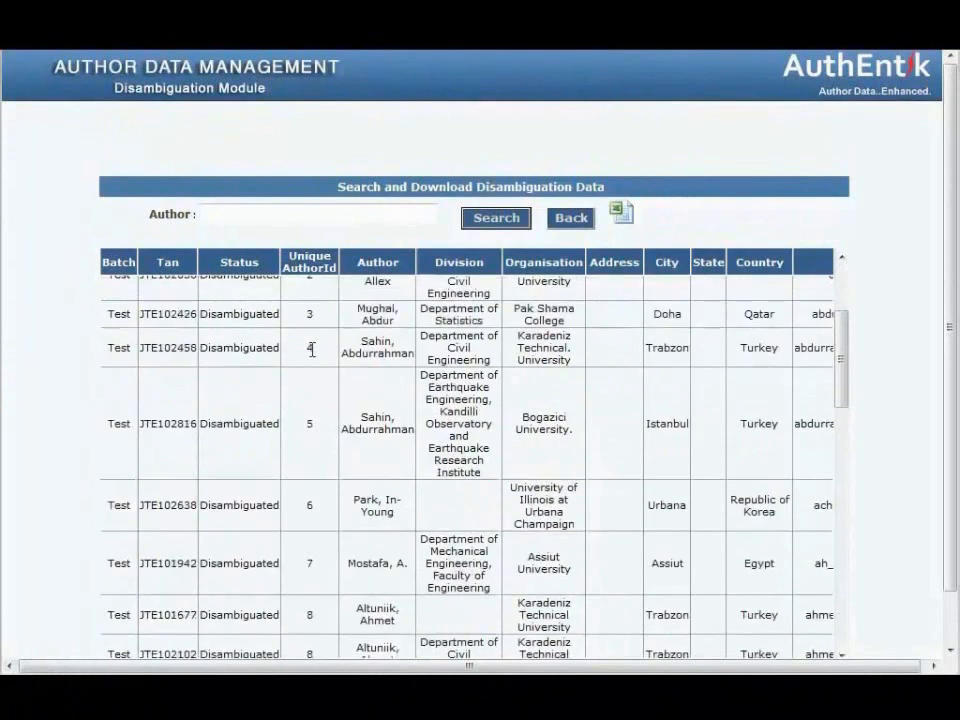
pyautogui.scroll(-2, 325, 400)
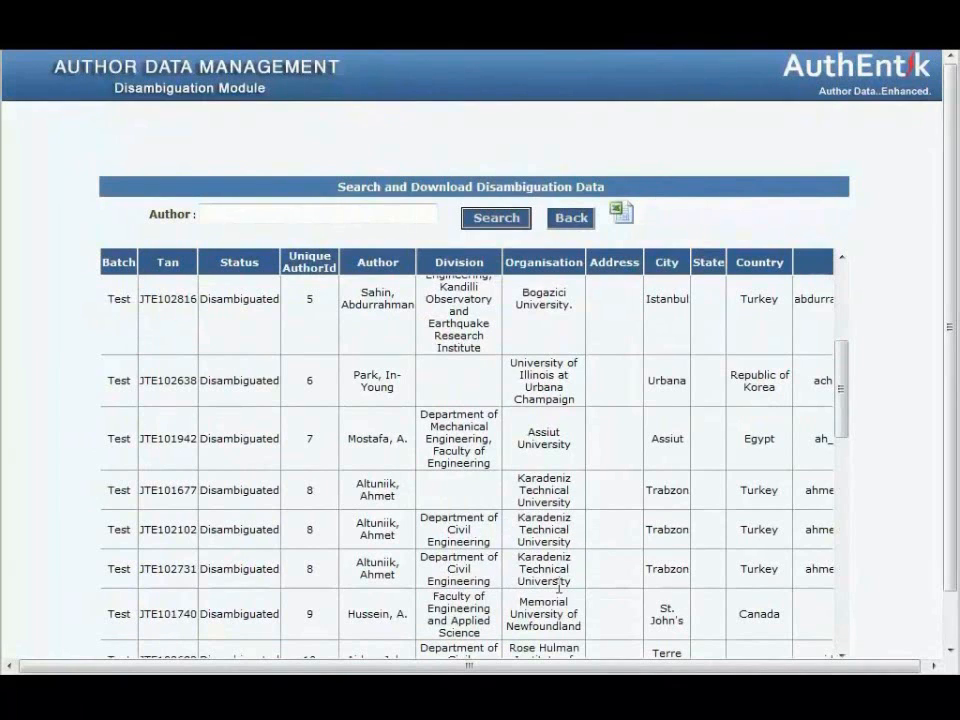
pyautogui.hscroll(1, 704, 668)
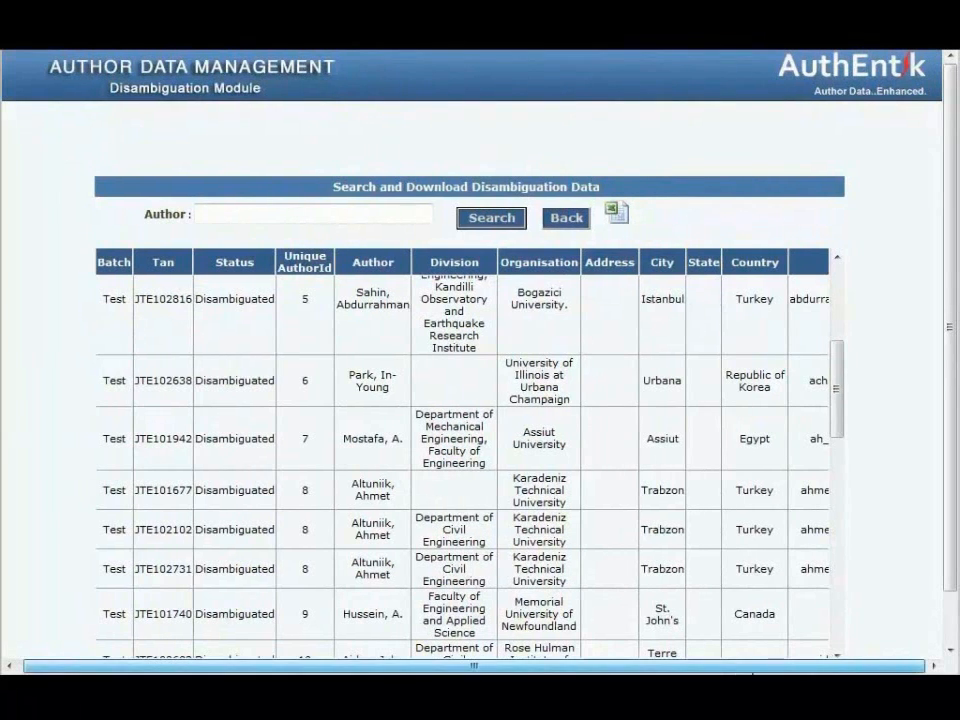
pyautogui.scroll(-1, 731, 583)
pyautogui.scroll(-1, 731, 553)
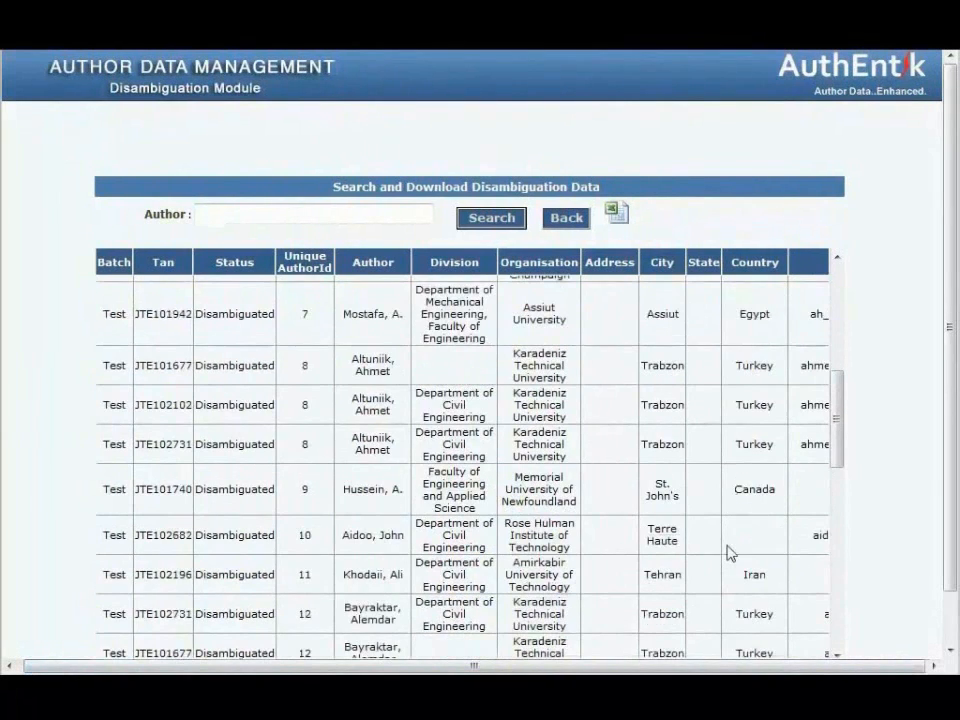
pyautogui.scroll(-1, 731, 553)
pyautogui.scroll(-10, 330, 495)
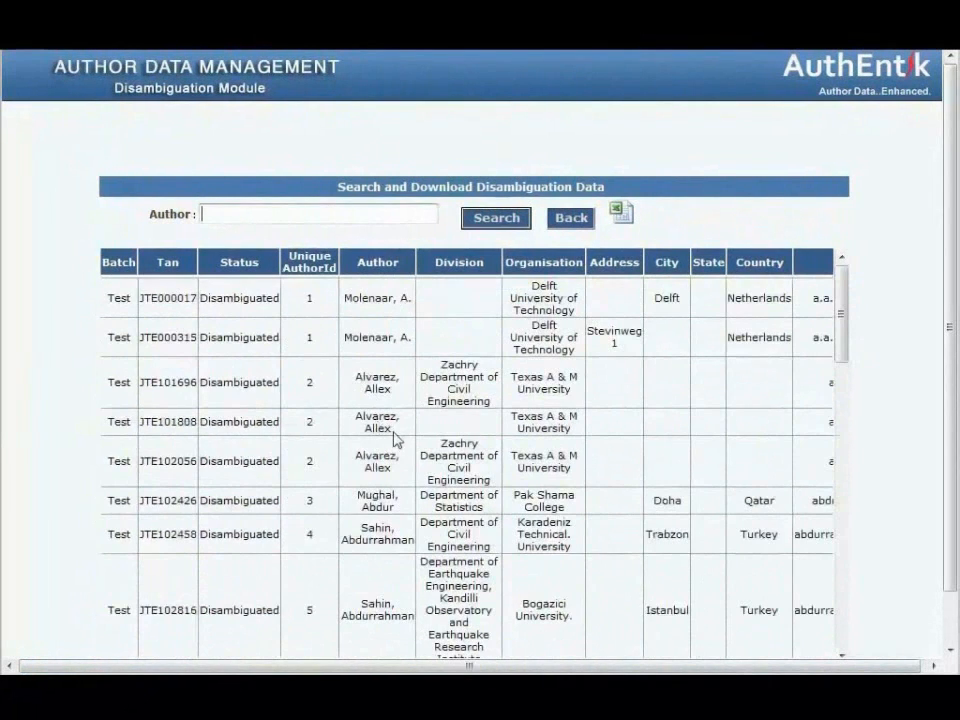
# Search the disambiguation data by the full name of the Texas A & M University author, copied from the table, and view the matching records.
pyautogui.moveTo(395, 430); pyautogui.dragTo(357, 414)
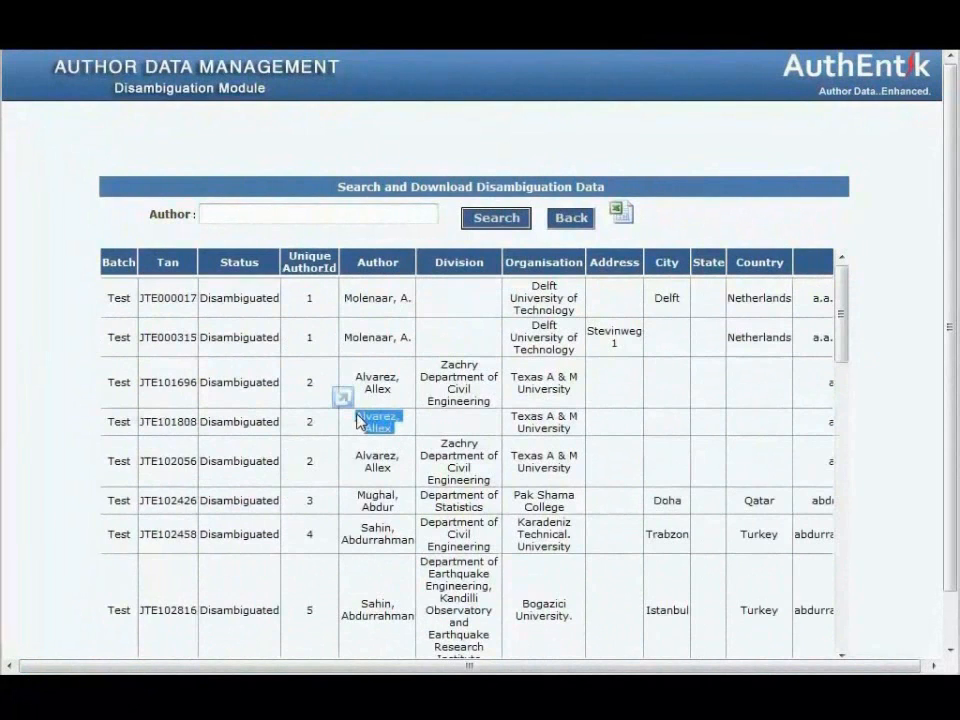
pyautogui.hotkey('ctrl', 'c')
pyautogui.click(249, 208)
pyautogui.hotkey('ctrl', 'v')
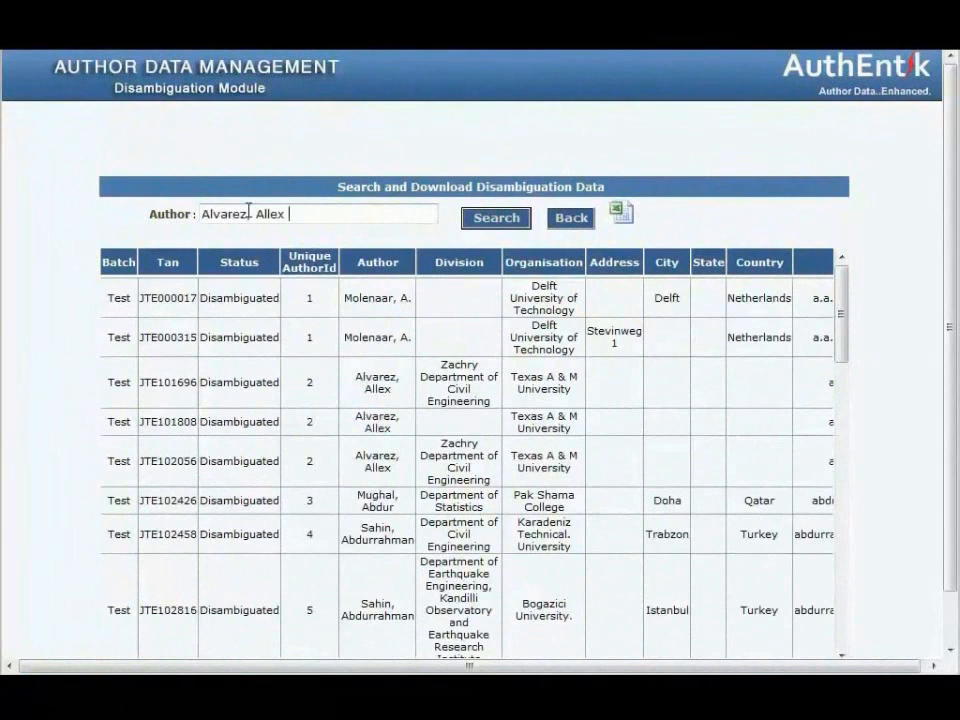
pyautogui.click(482, 221)
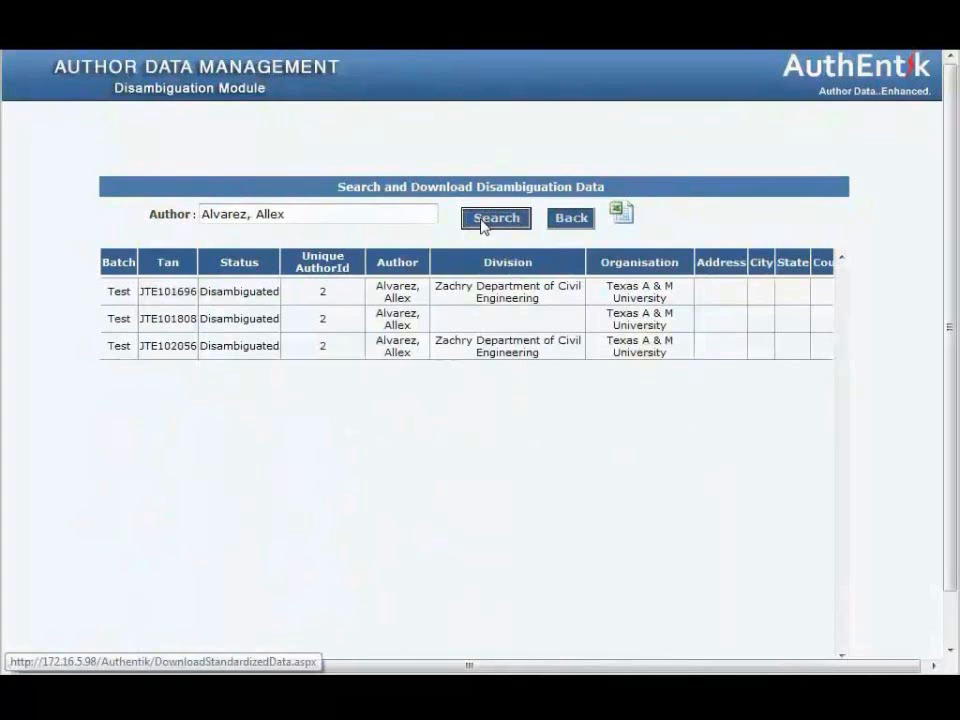
pyautogui.scroll(-2, 508, 336)
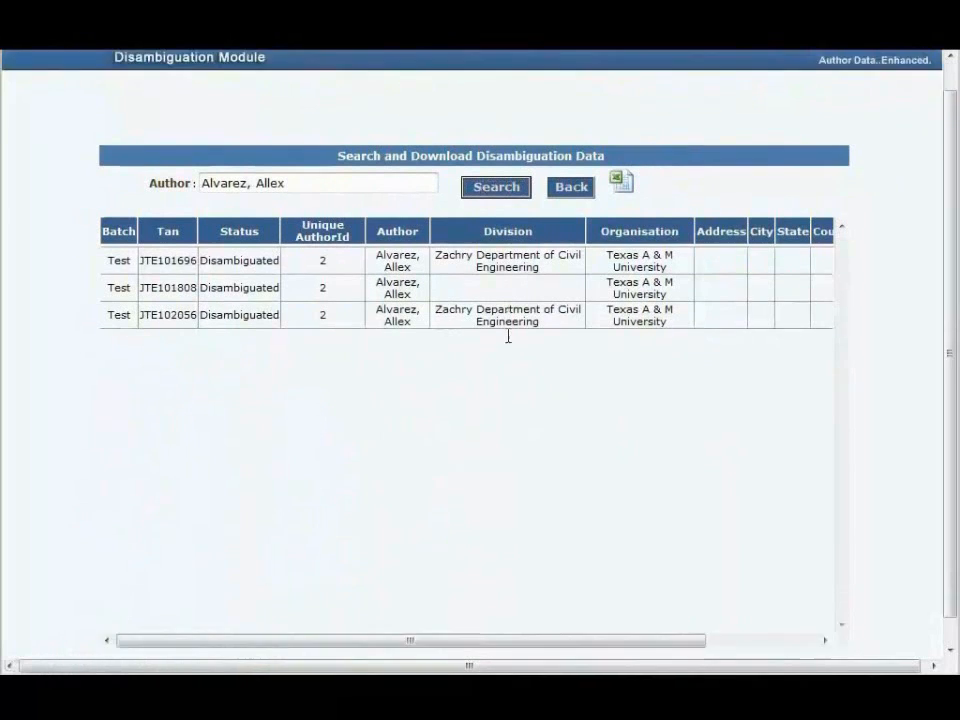
pyautogui.moveTo(583, 617); pyautogui.dragTo(548, 628)
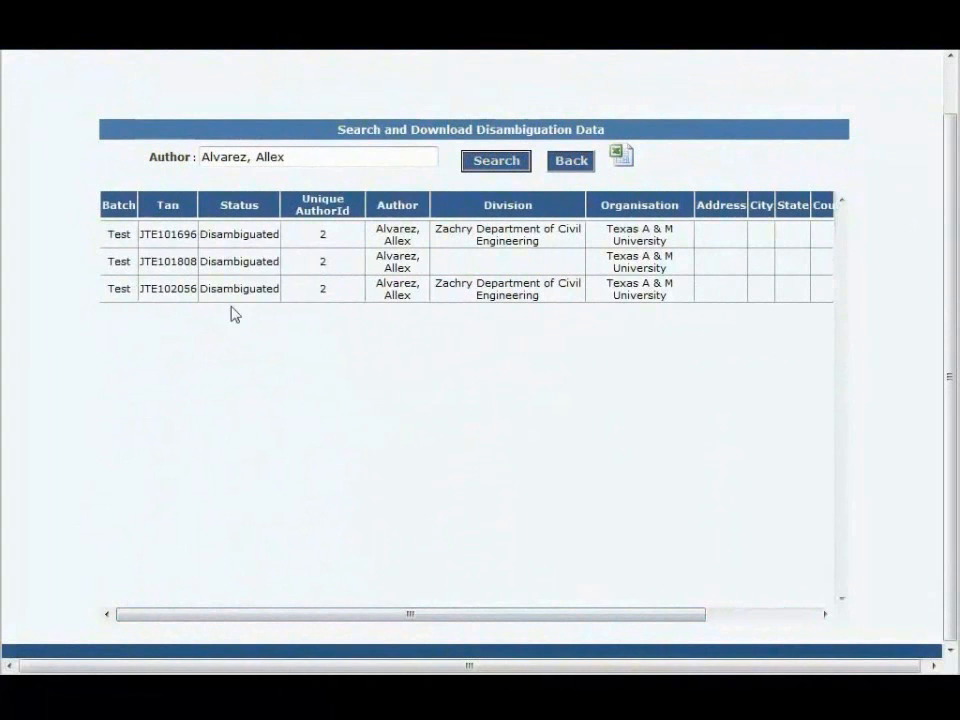